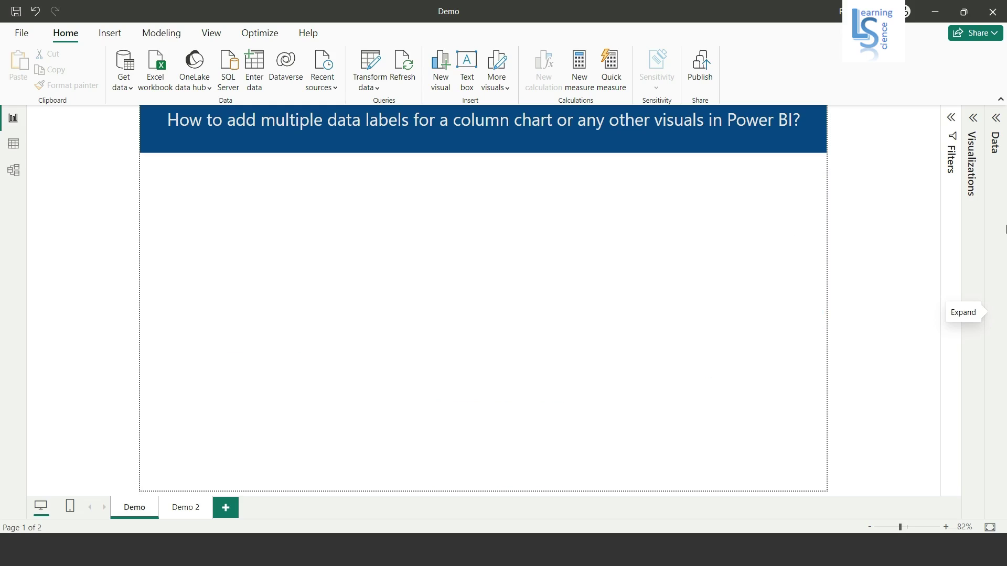
Add a clustered column chart and resize it to fit the page below the title banner
click(975, 123)
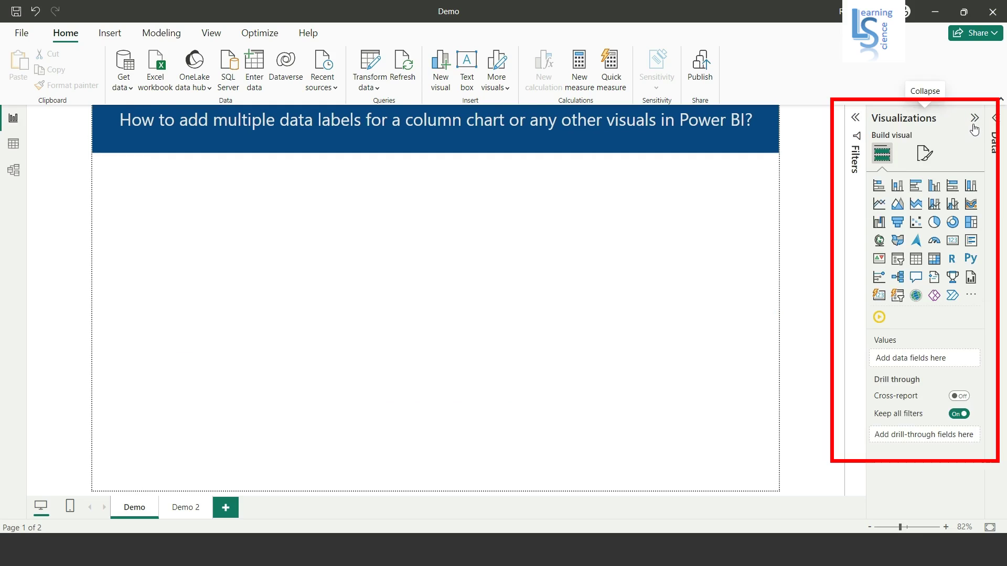
click(934, 186)
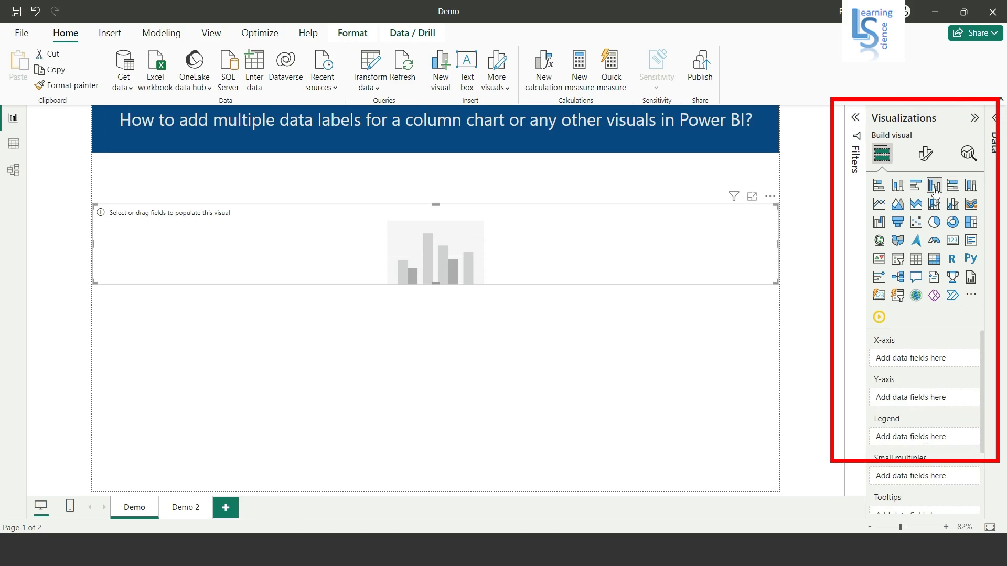
drag(434, 283, 434, 394)
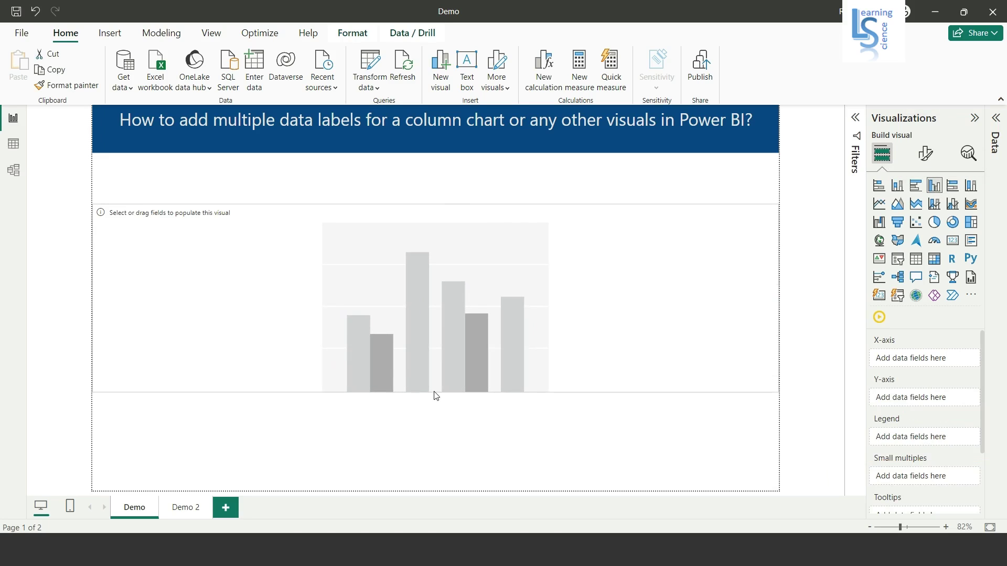
click(88, 298)
click(153, 291)
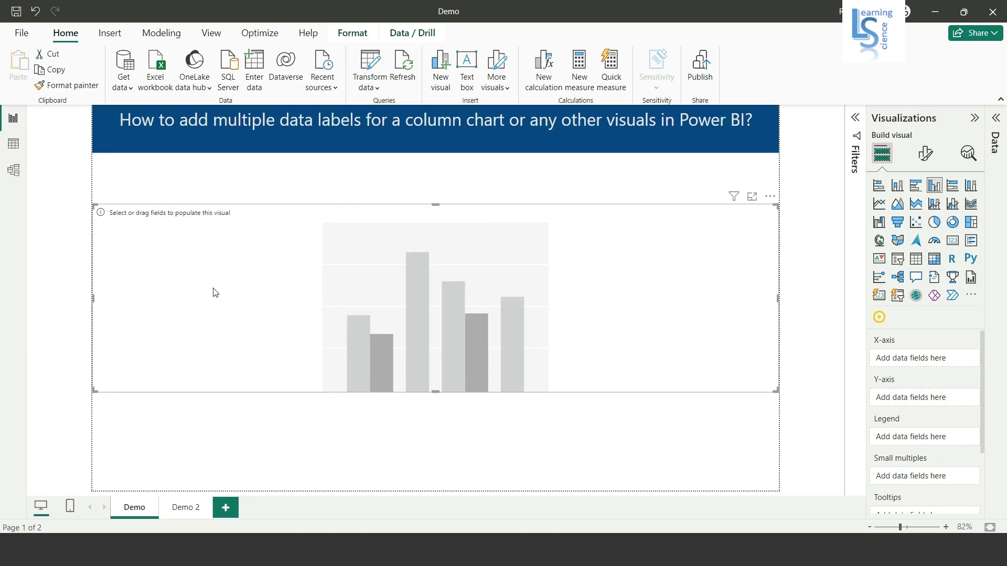
drag(97, 297, 316, 282)
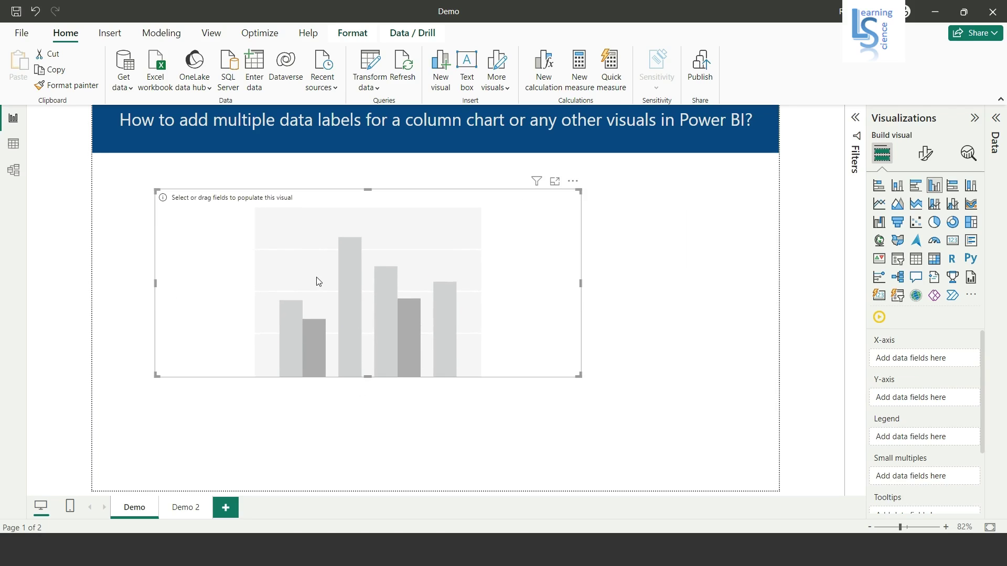
drag(368, 375, 368, 383)
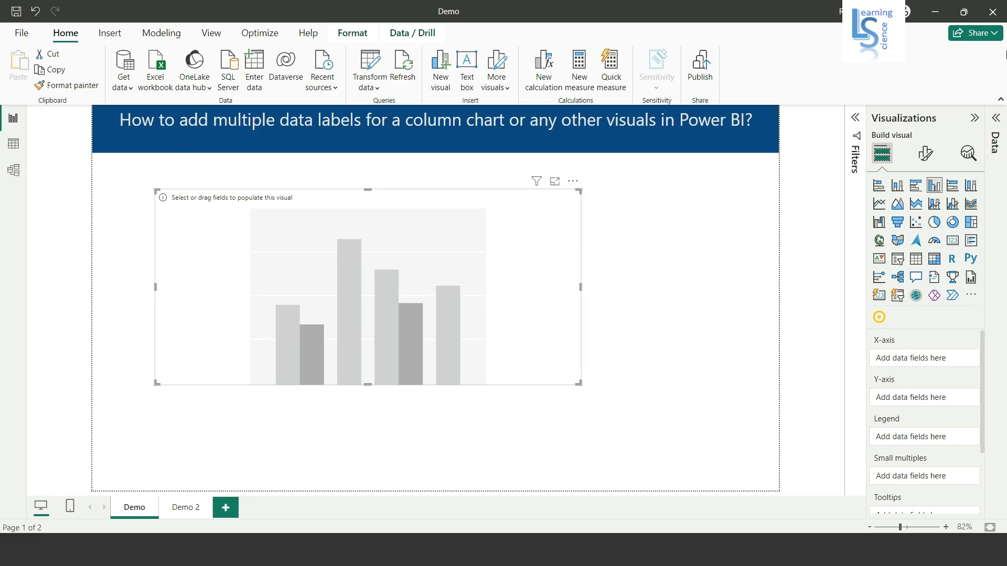
Plot Order Qty by Country, checking that Order Qty is a SUM of OrderQty
click(996, 118)
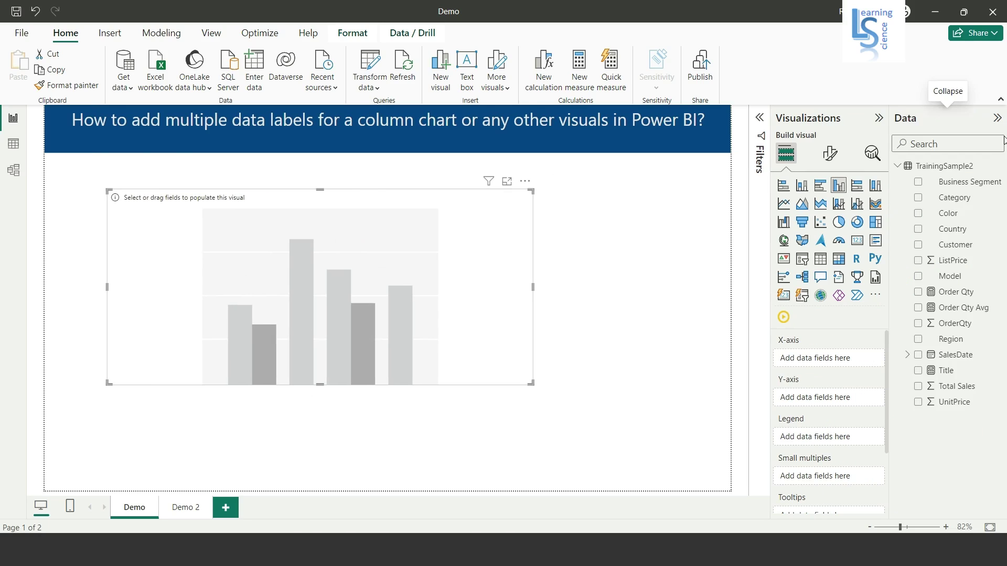
drag(957, 234, 839, 358)
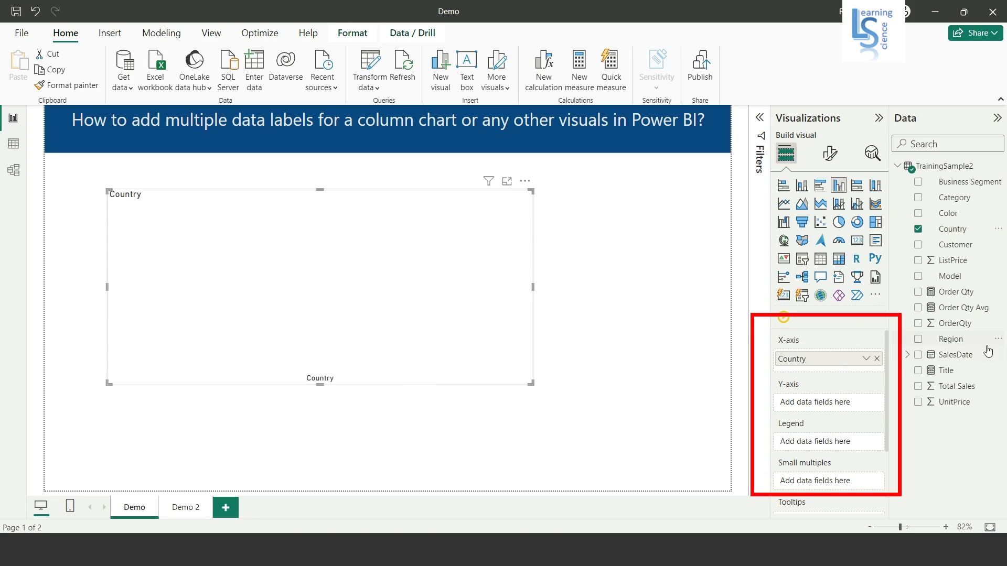
click(964, 294)
click(259, 128)
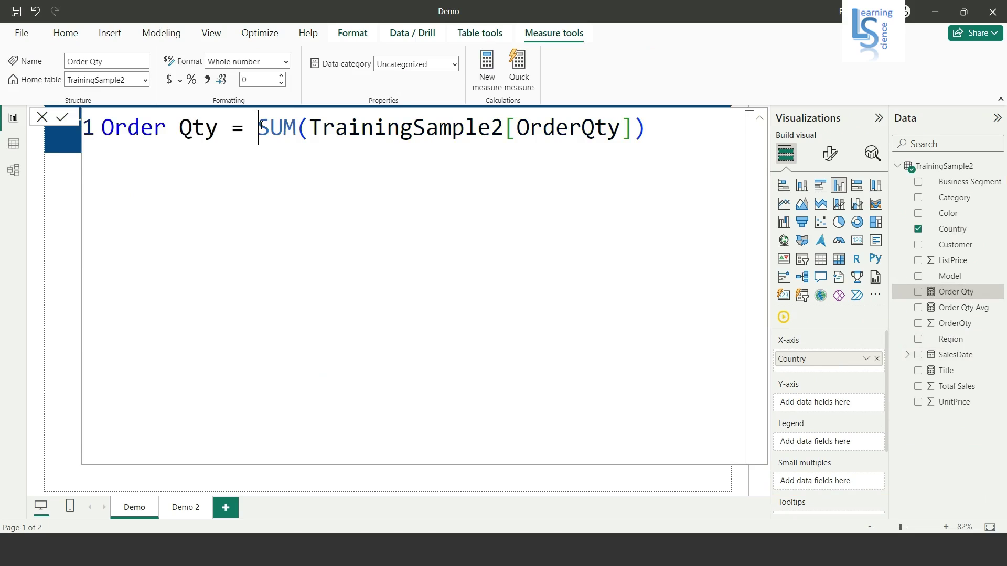
drag(260, 126, 664, 116)
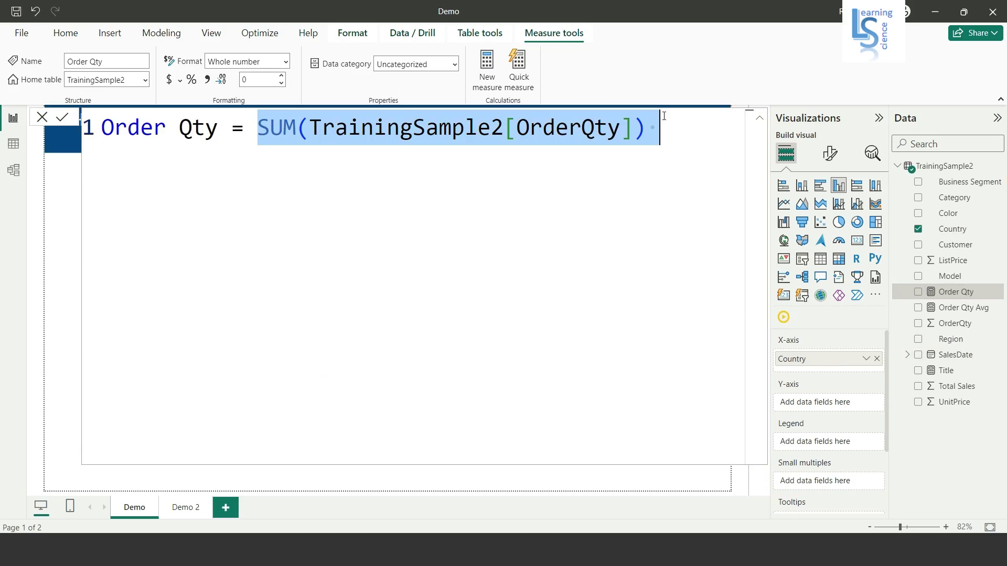
click(757, 123)
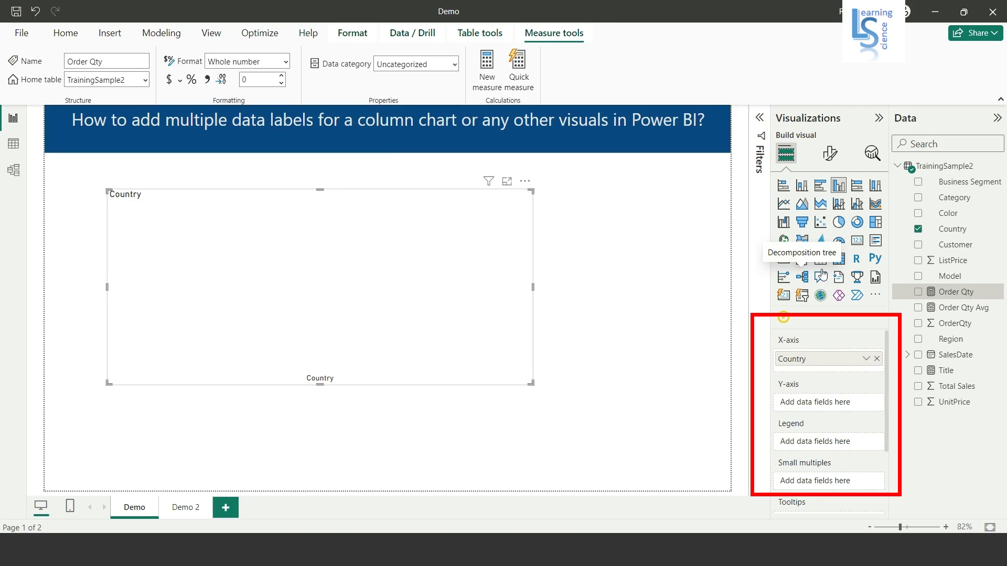
drag(960, 297, 838, 404)
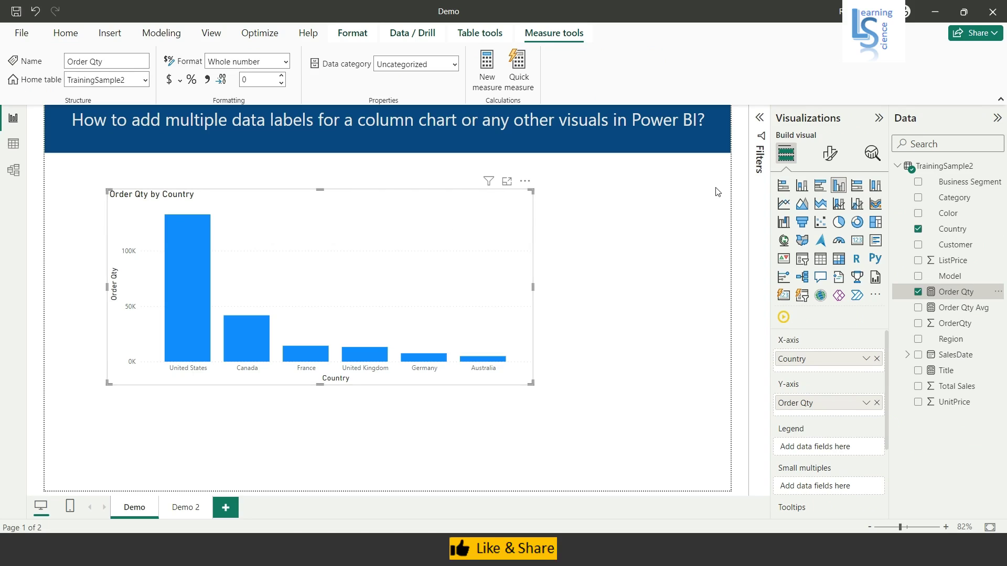
Turn on data labels so the columns show values like 133K, 42K and 14K
click(835, 156)
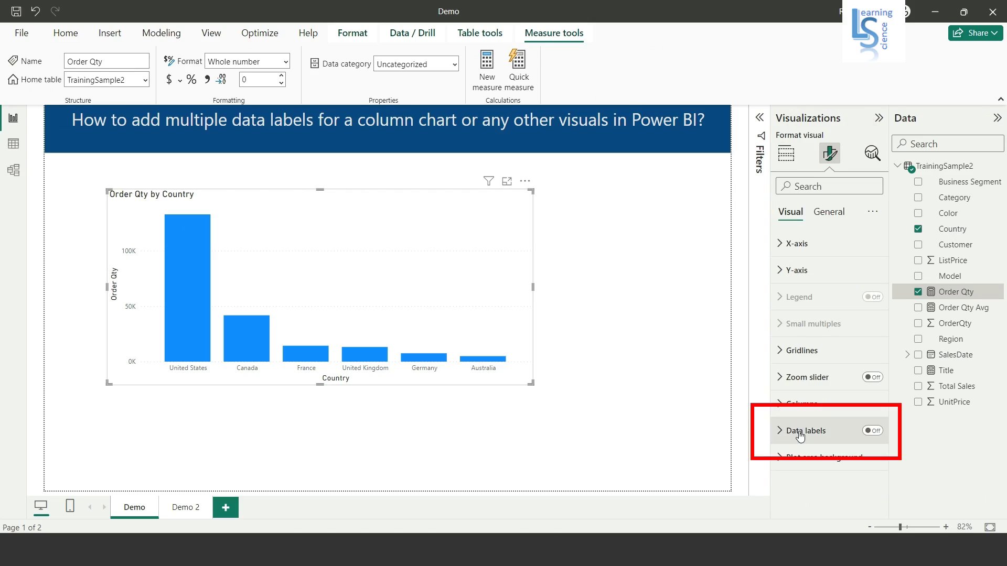
click(877, 432)
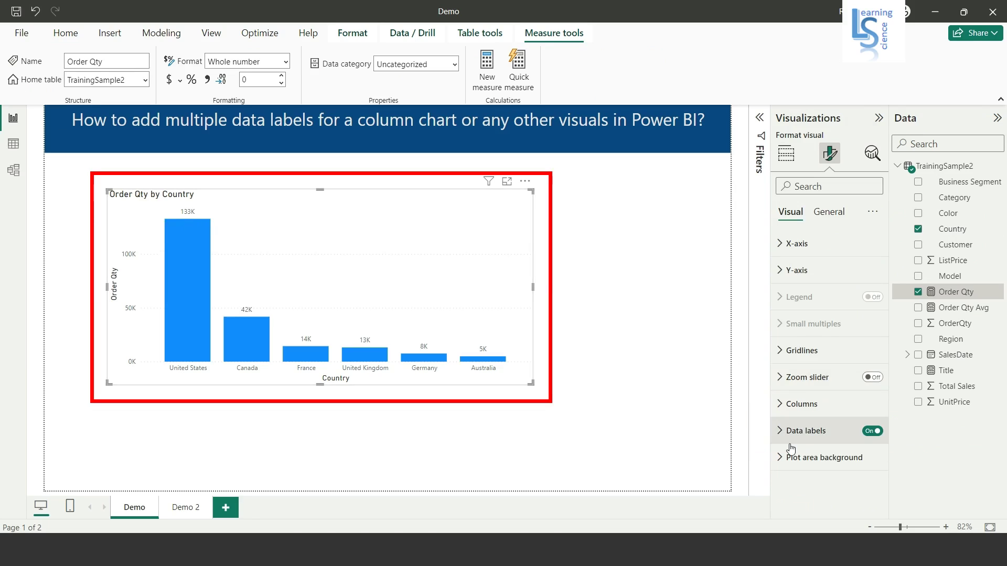
Raise the column value labels' font size to 12
click(790, 444)
scroll(822, 389, down, 5)
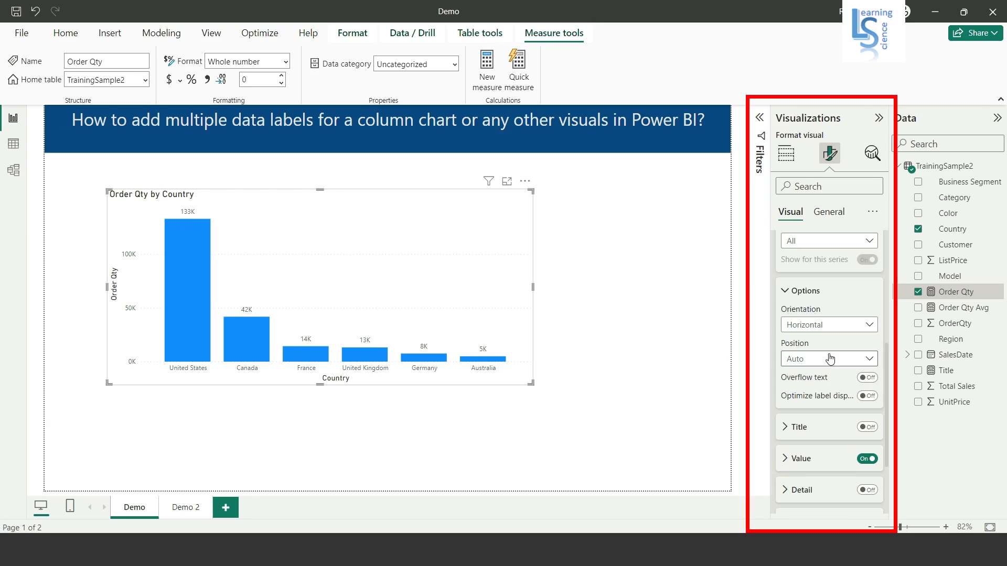
scroll(828, 353, down, 2)
scroll(829, 353, down, 1)
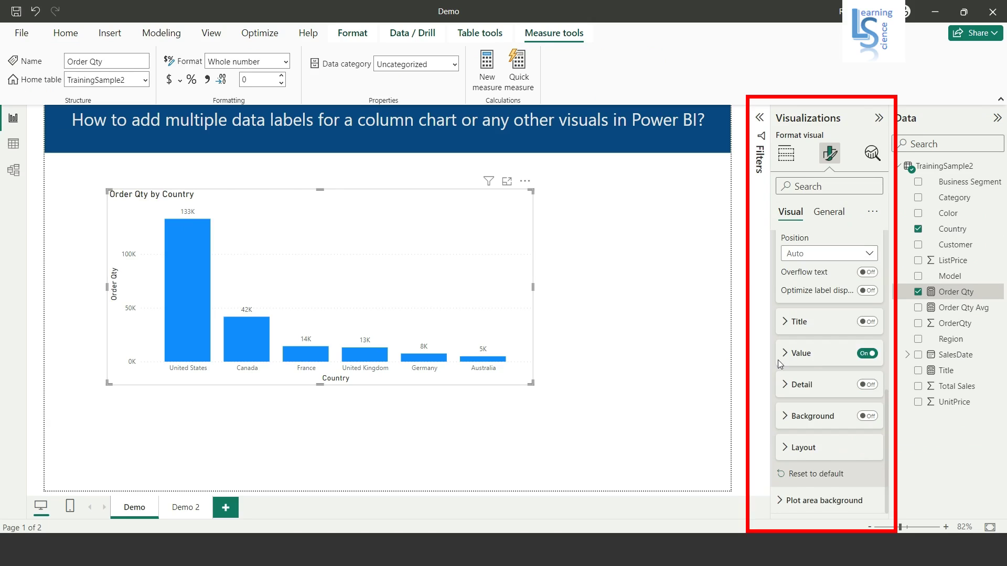
click(786, 356)
scroll(857, 345, down, 3)
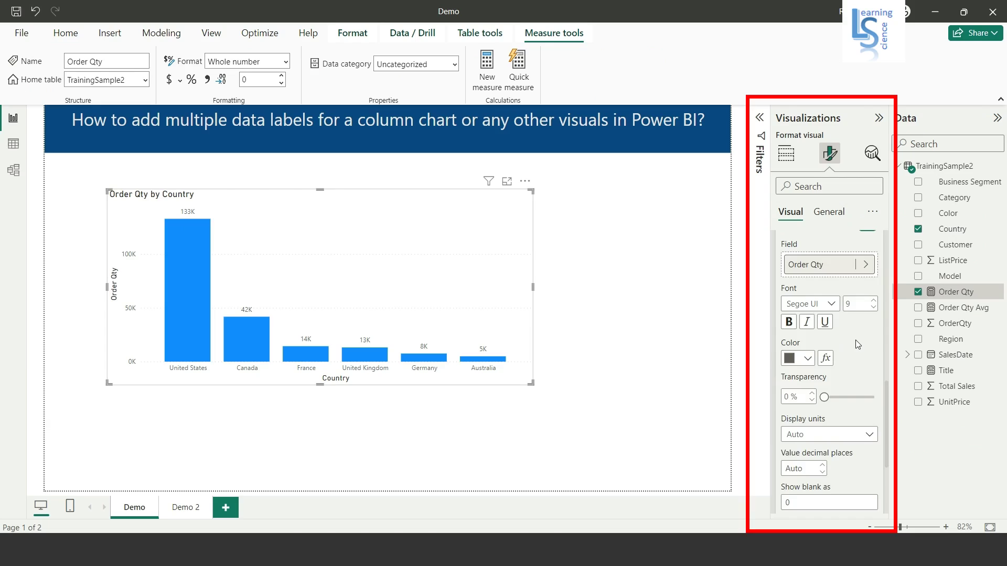
click(875, 303)
click(875, 303)
click(875, 303)
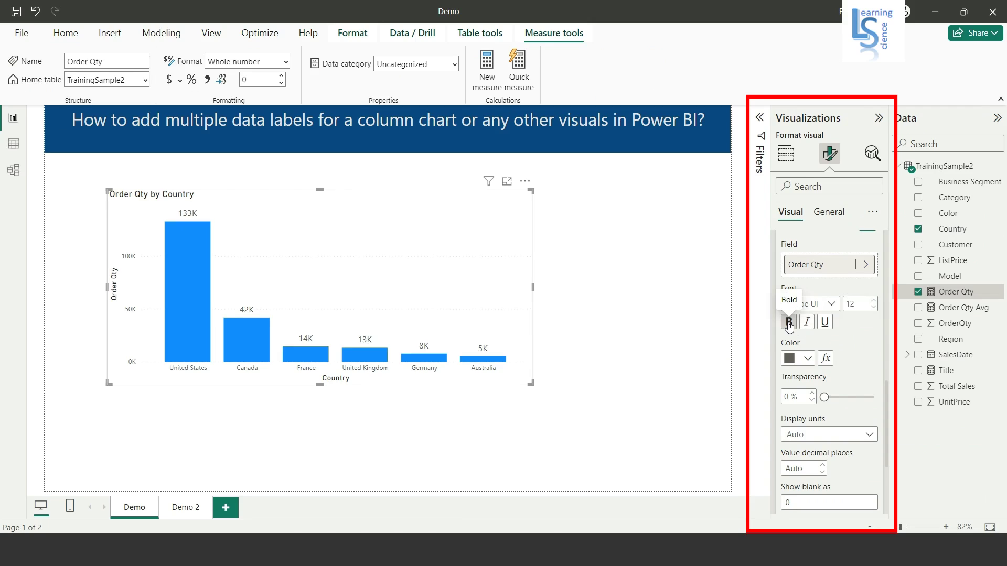
Make the column value labels bold and blue
click(789, 323)
click(808, 359)
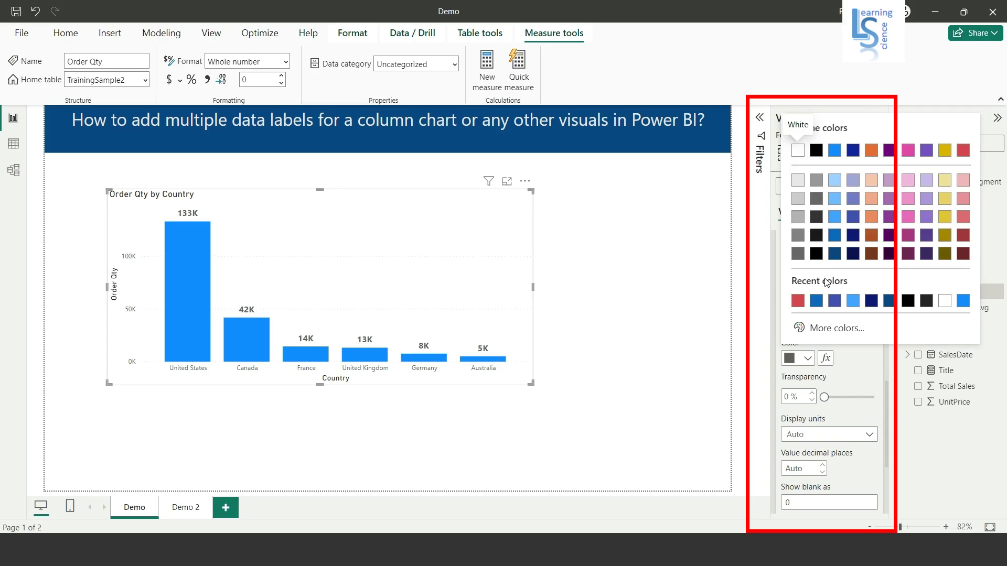
click(816, 300)
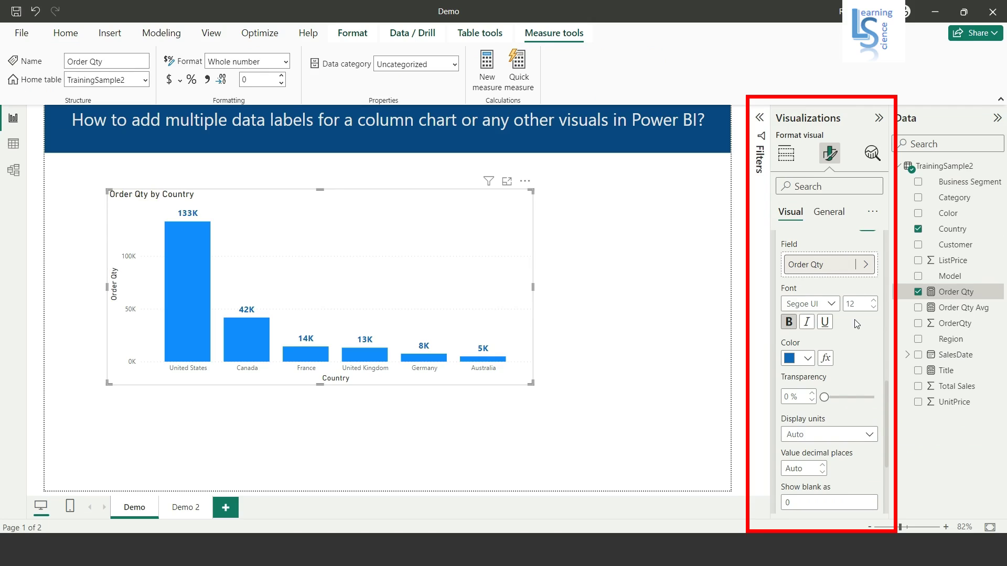
scroll(857, 371, down, 1)
scroll(856, 370, up, 1)
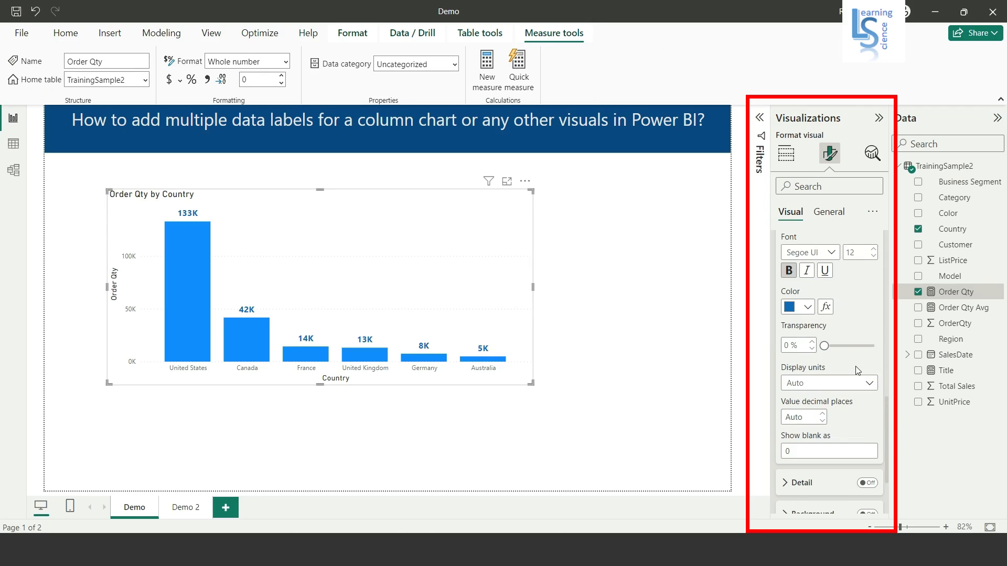
scroll(857, 371, up, 1)
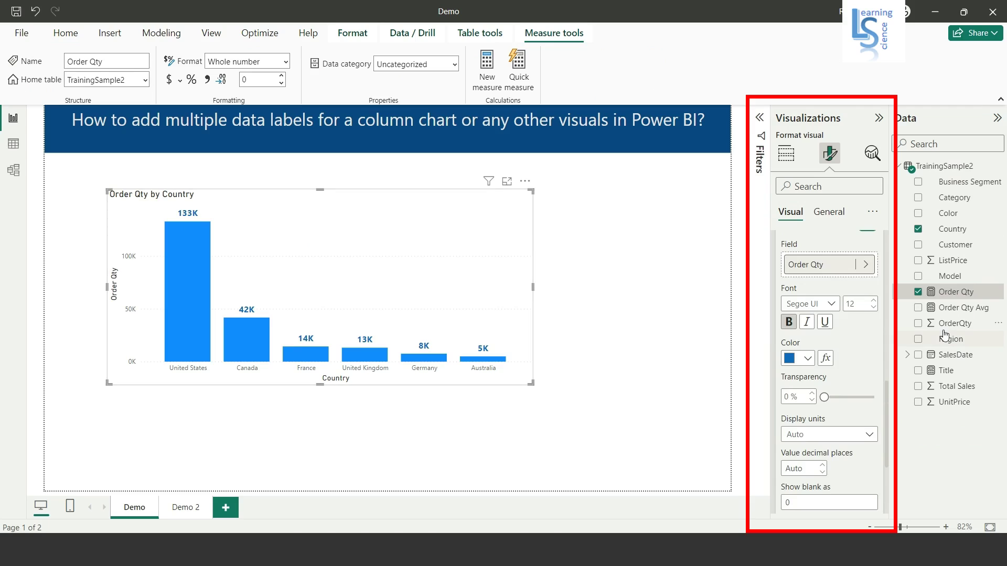
click(966, 309)
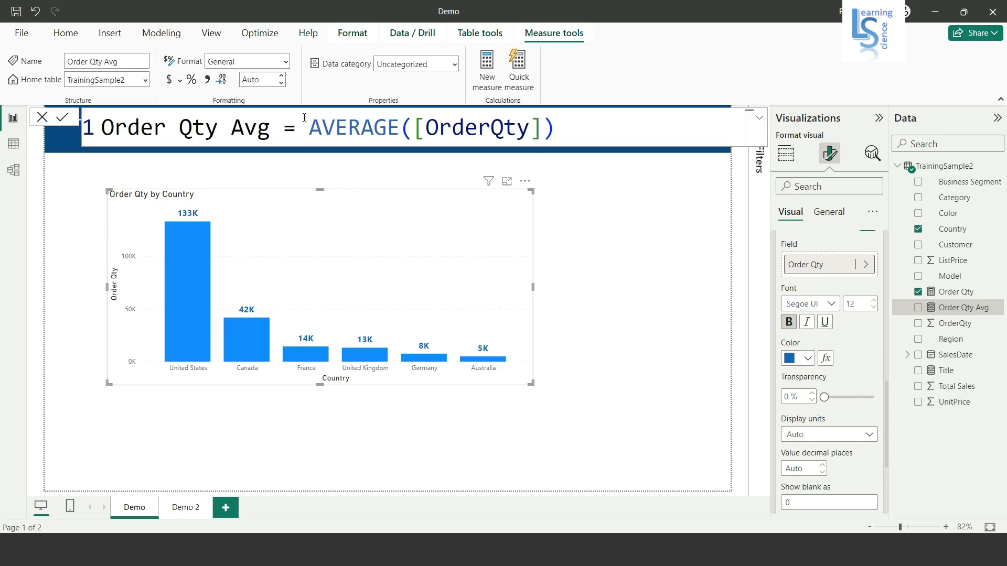
drag(304, 118, 566, 131)
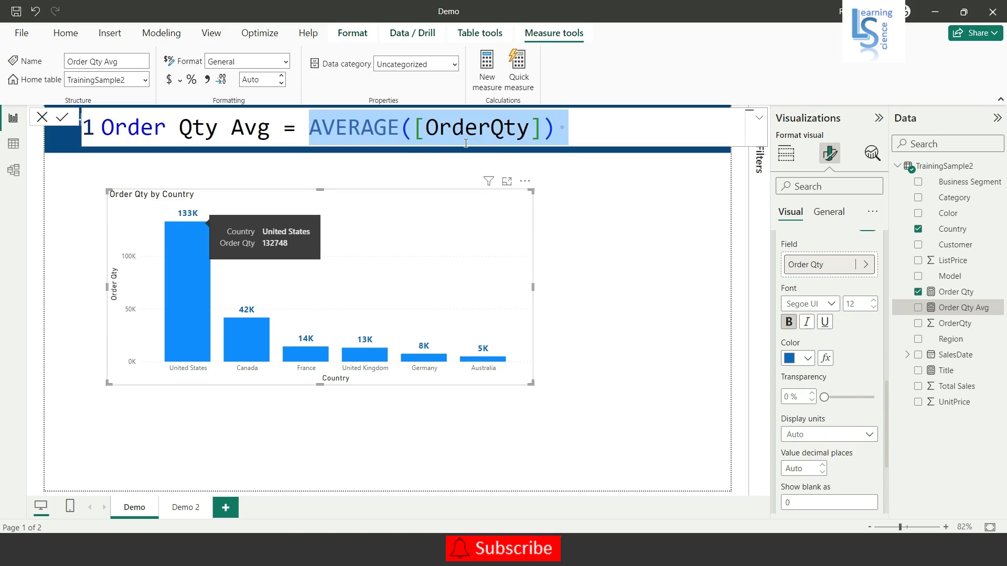
click(580, 129)
key(Return)
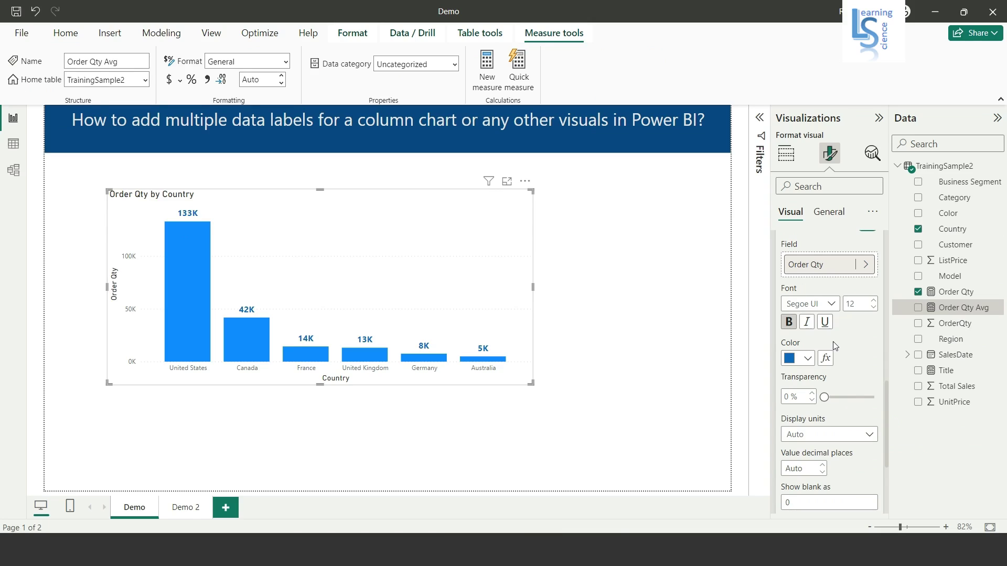
scroll(833, 341, down, 2)
scroll(833, 342, down, 3)
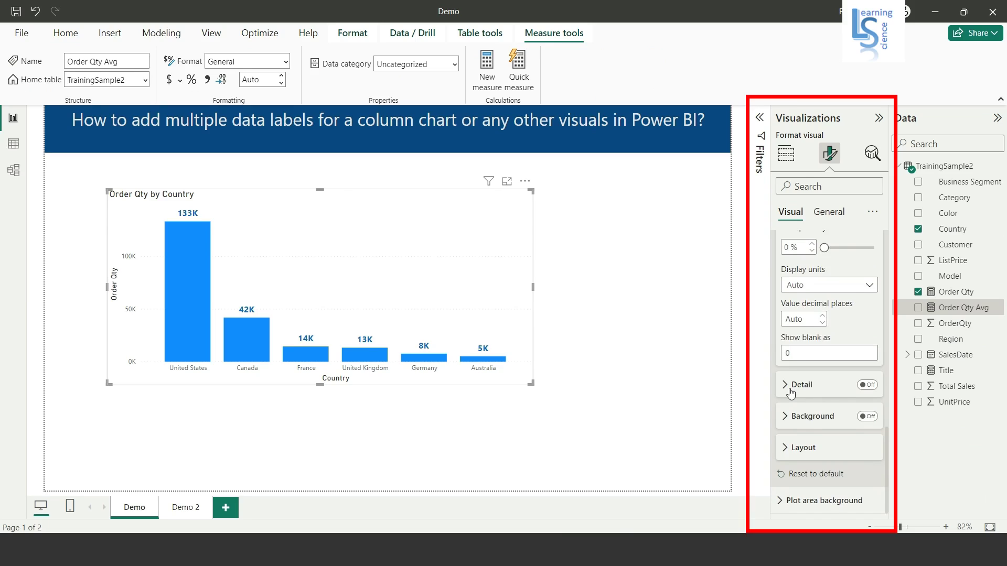
Turn on detail labels and use Order Qty Avg as the detail data
click(865, 385)
click(785, 388)
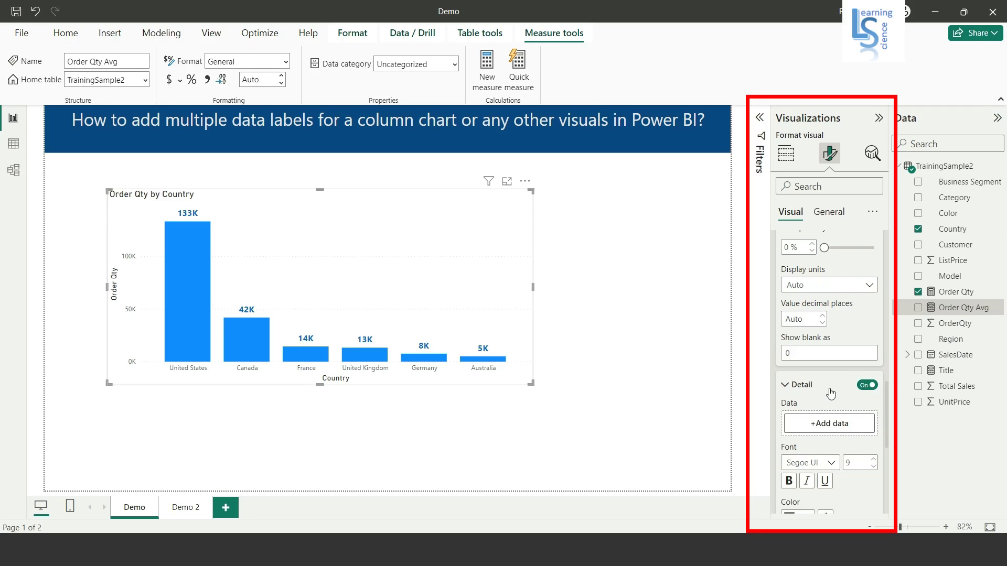
scroll(830, 394, down, 2)
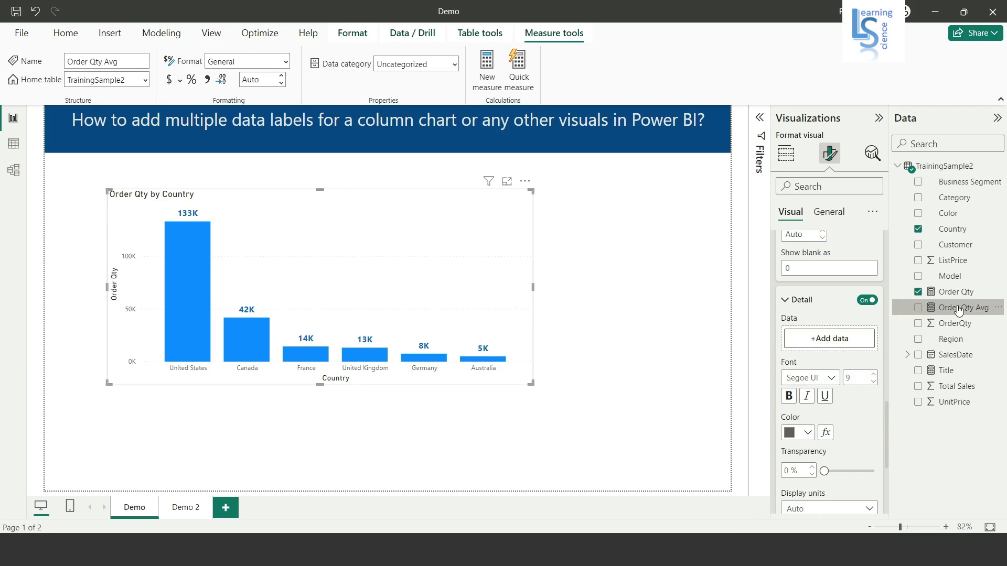
drag(954, 308, 839, 341)
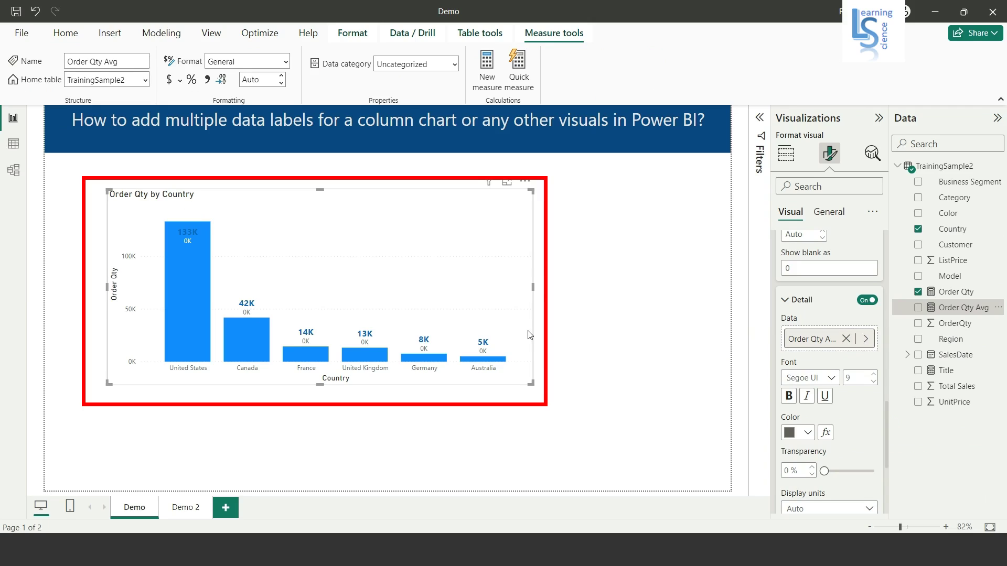
Format the Order Qty Avg detail labels at size 12, bold and red
click(871, 375)
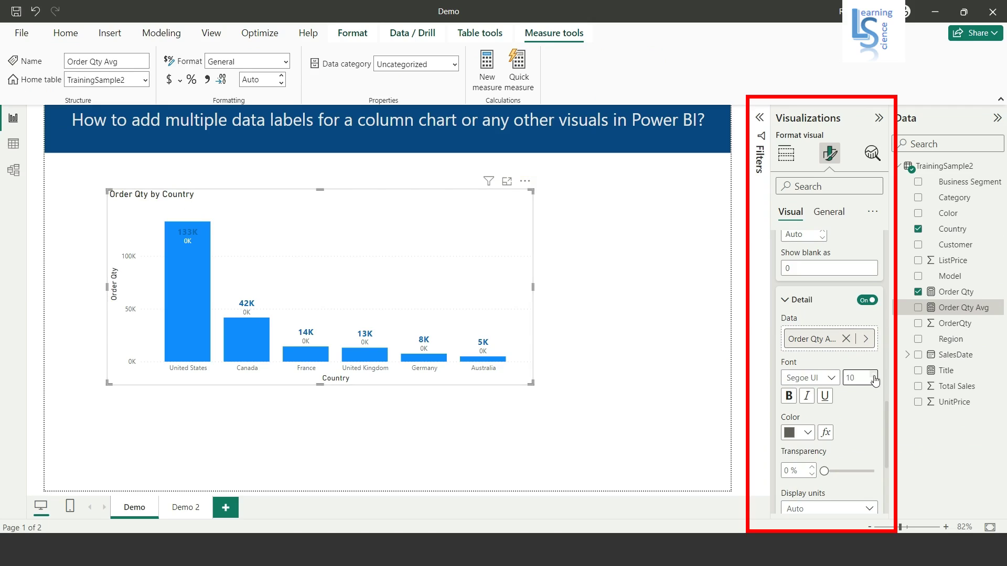
click(872, 375)
click(872, 375)
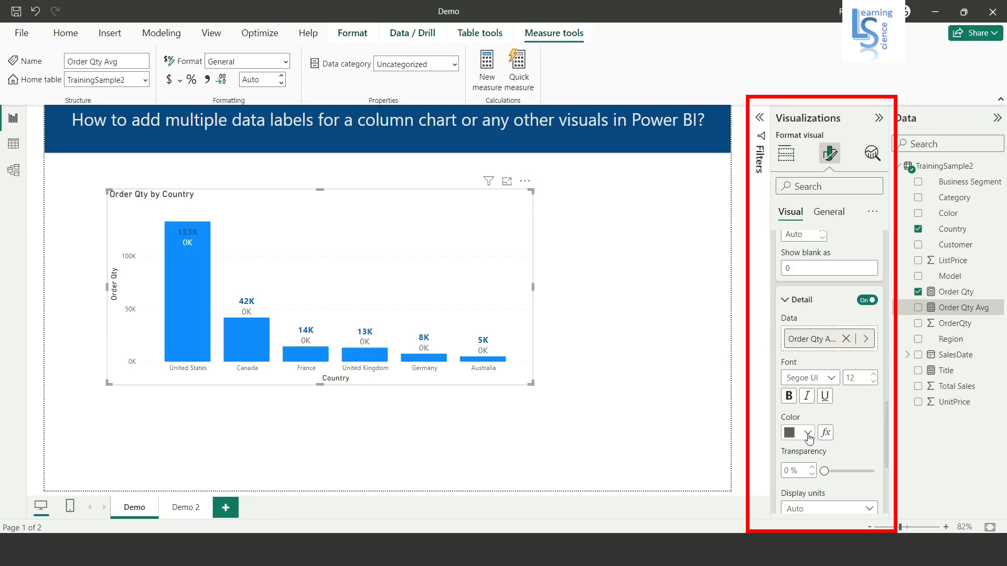
click(807, 434)
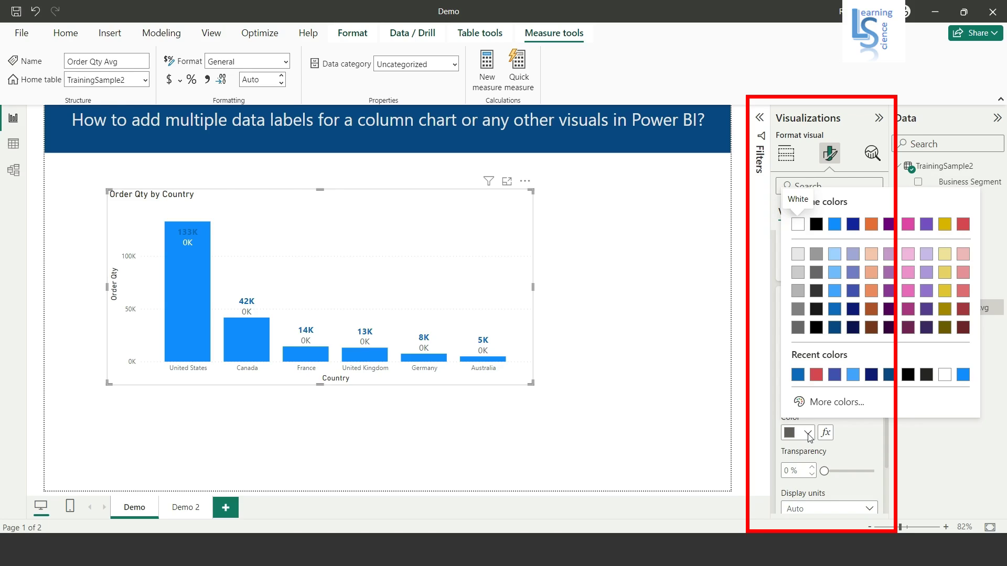
click(860, 444)
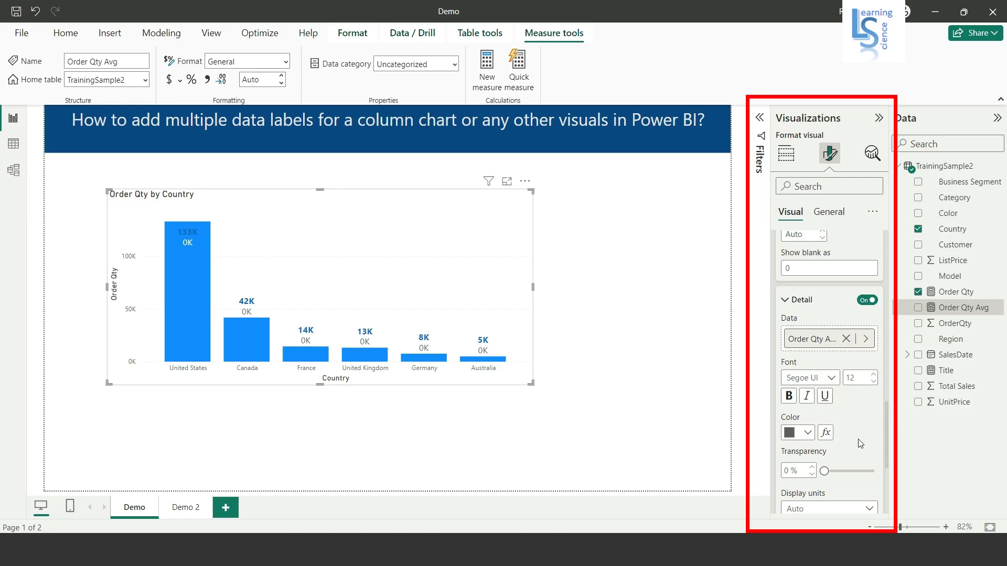
click(789, 396)
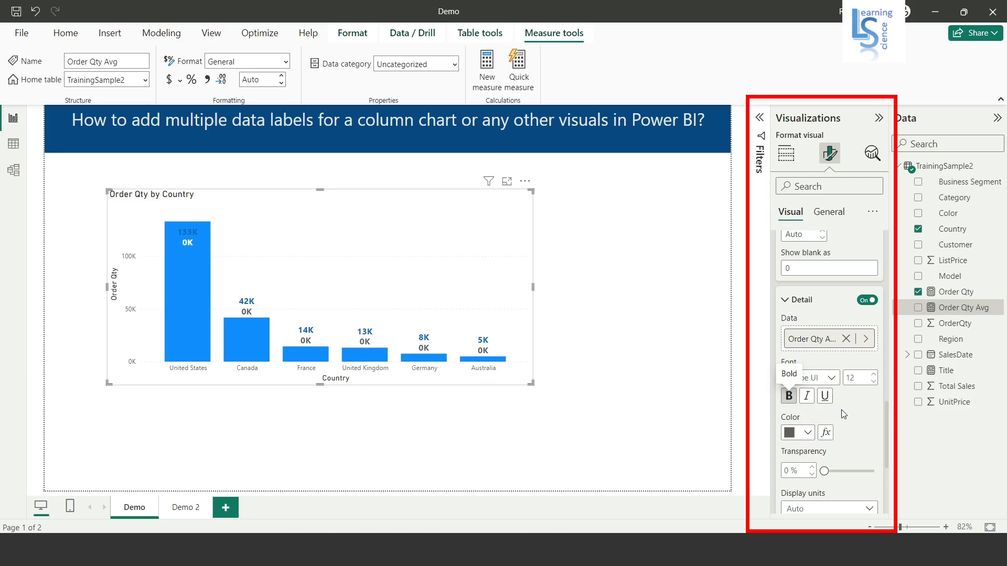
click(807, 434)
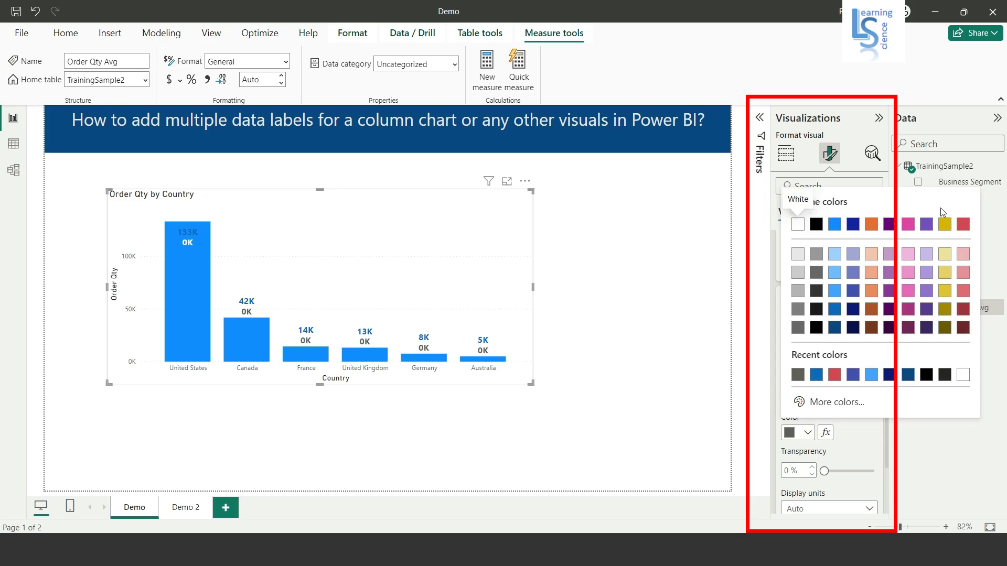
click(962, 226)
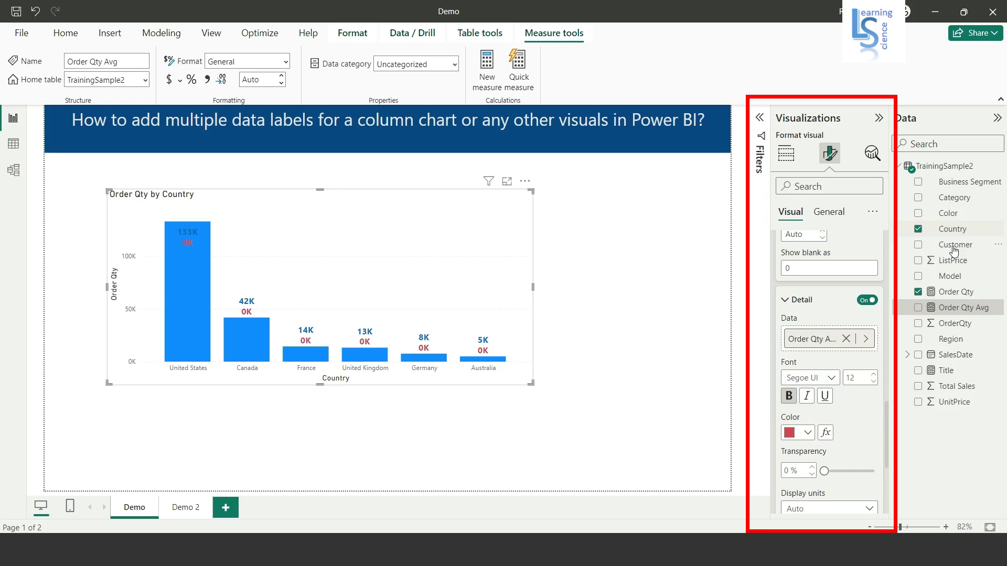
scroll(848, 421, down, 2)
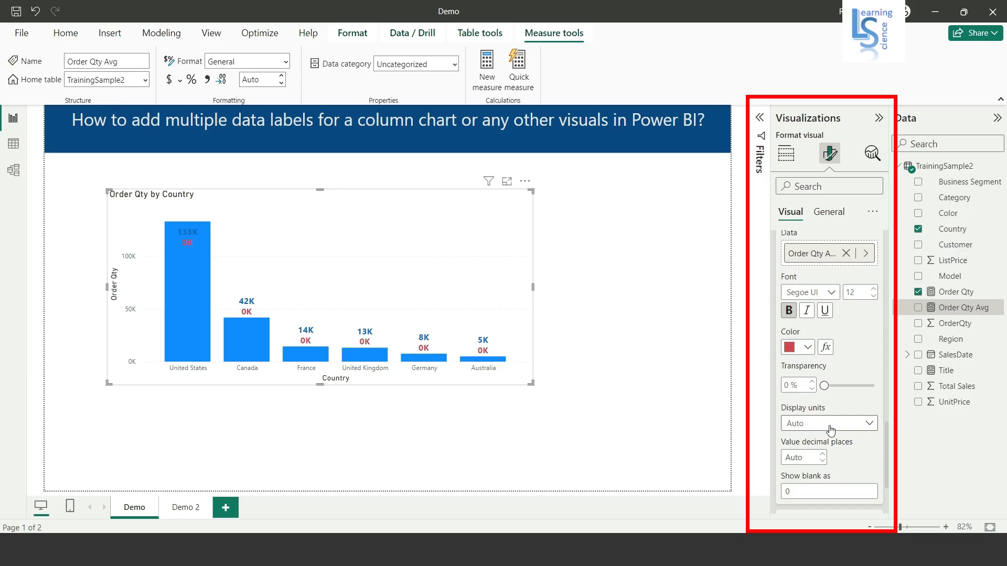
Set the detail labels' display units to None with 2 decimal places
click(813, 432)
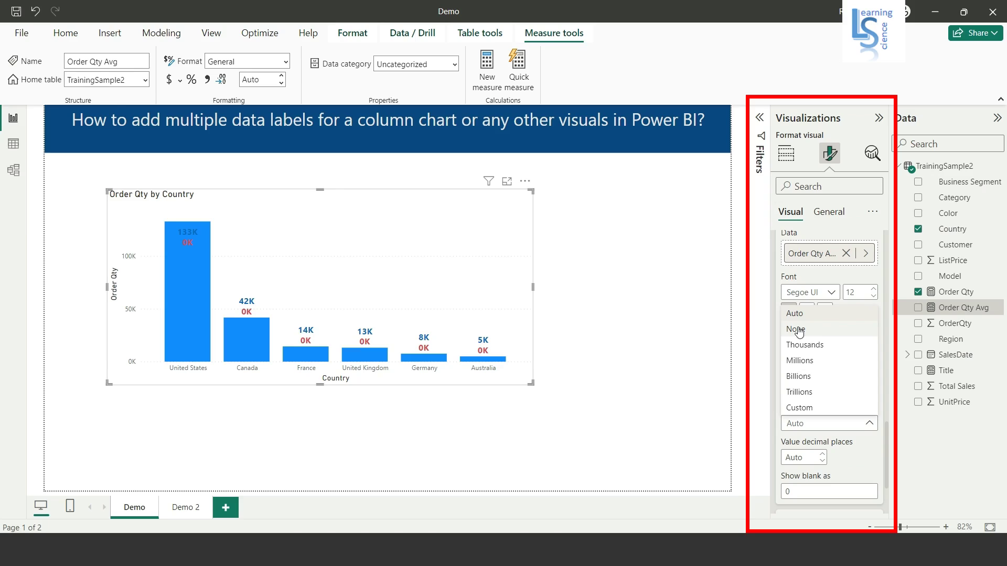
click(793, 330)
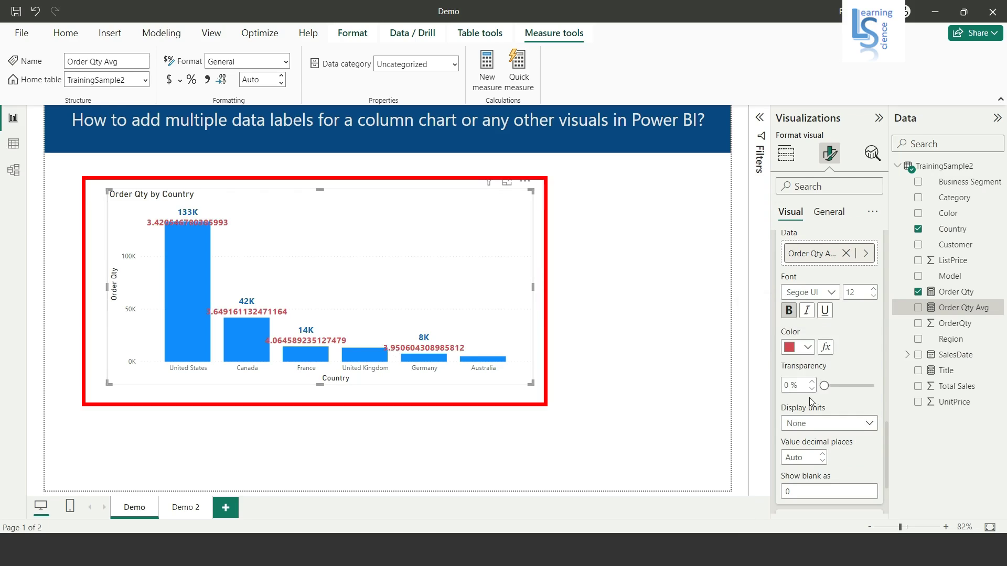
scroll(815, 400, down, 3)
click(800, 370)
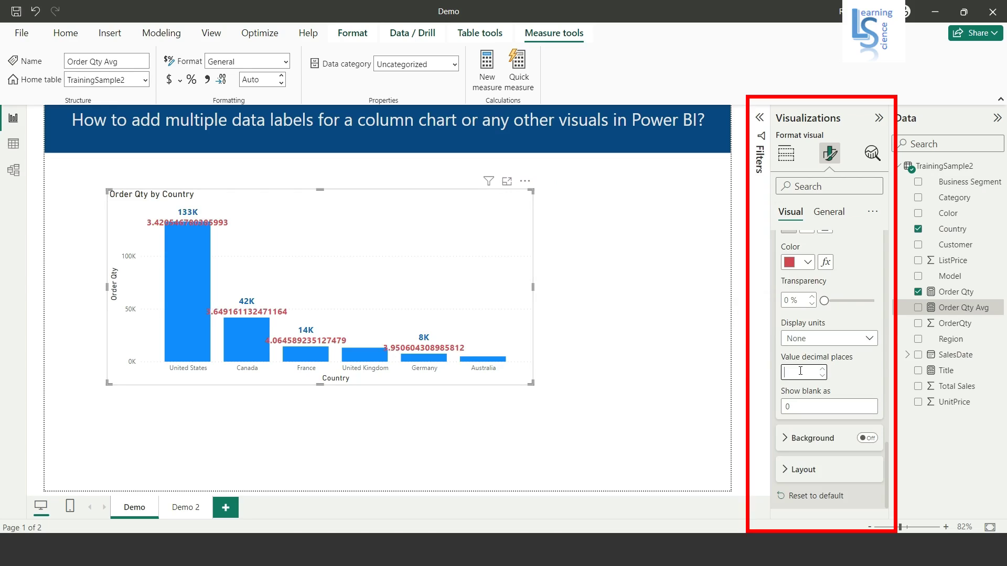
text(2)
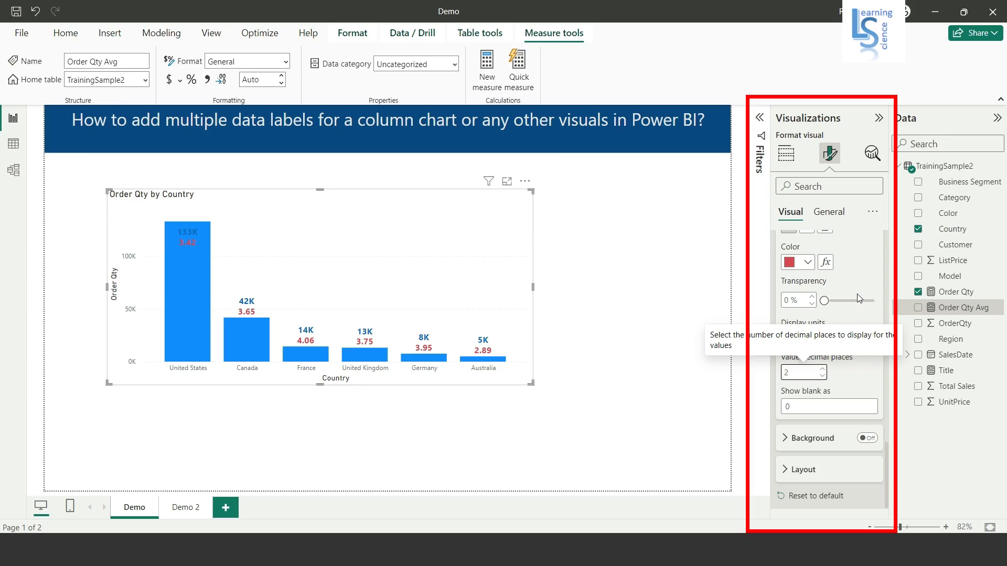
Turn on the data label Title so 'Order Qty' appears above each column's labels
scroll(859, 298, up, 3)
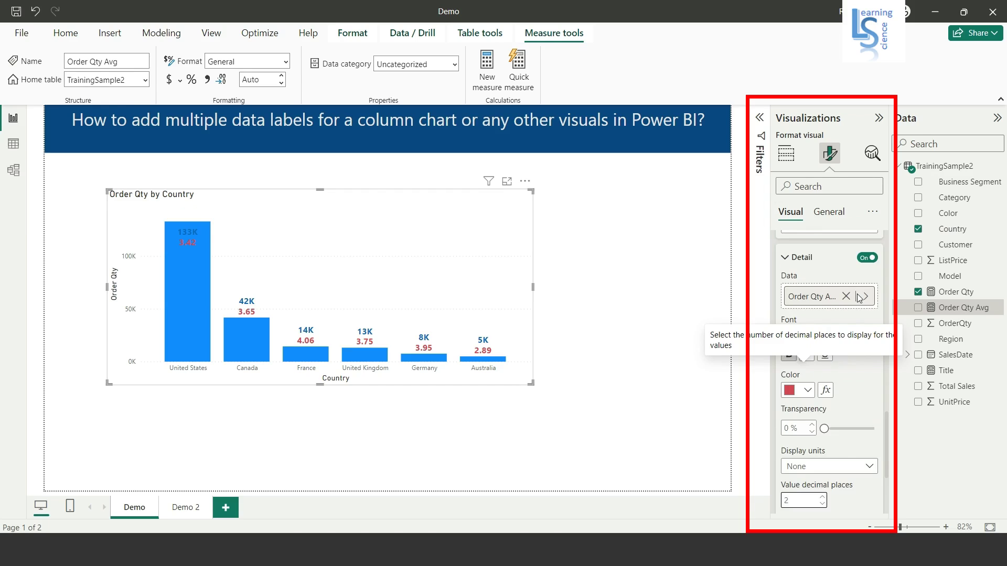
scroll(858, 298, up, 3)
scroll(859, 298, up, 2)
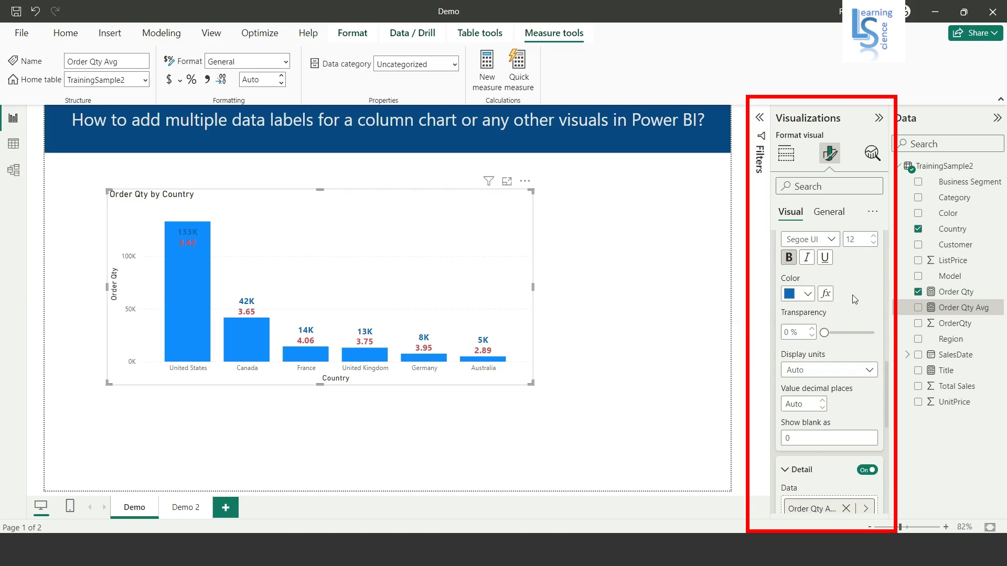
scroll(855, 299, up, 2)
scroll(855, 300, up, 2)
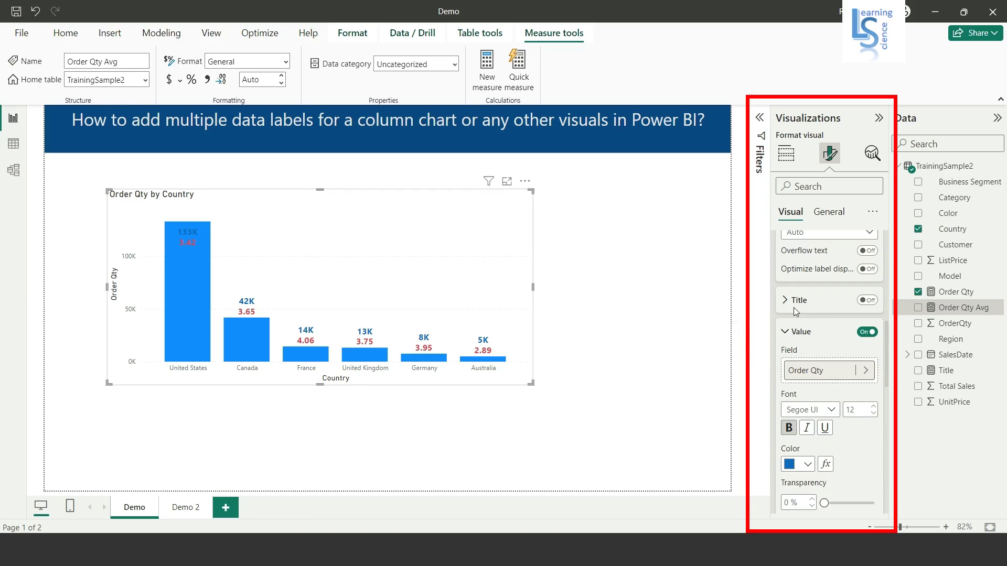
click(870, 301)
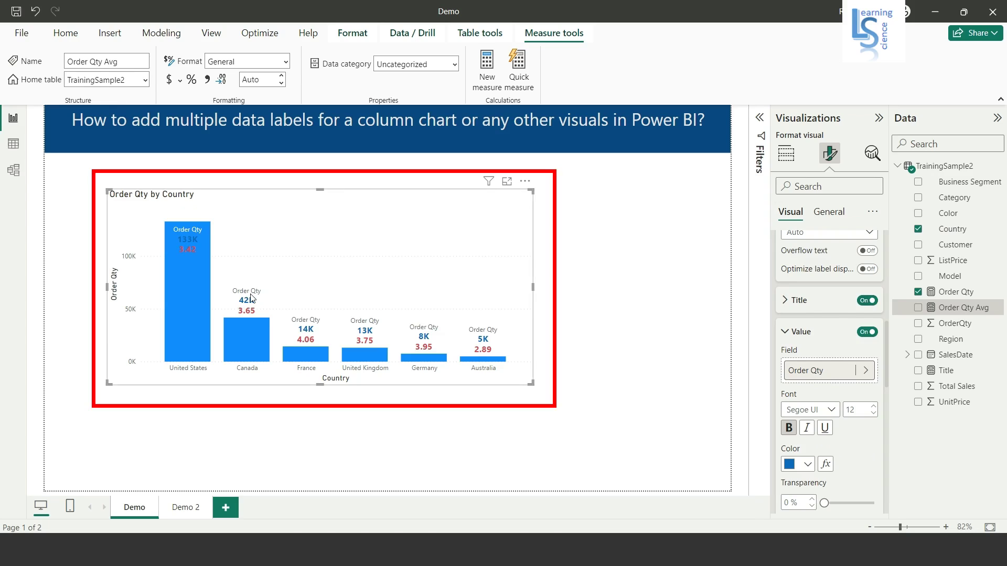
Make the Series name label titles bold at font size 10, then collapse the Visualizations pane
click(785, 300)
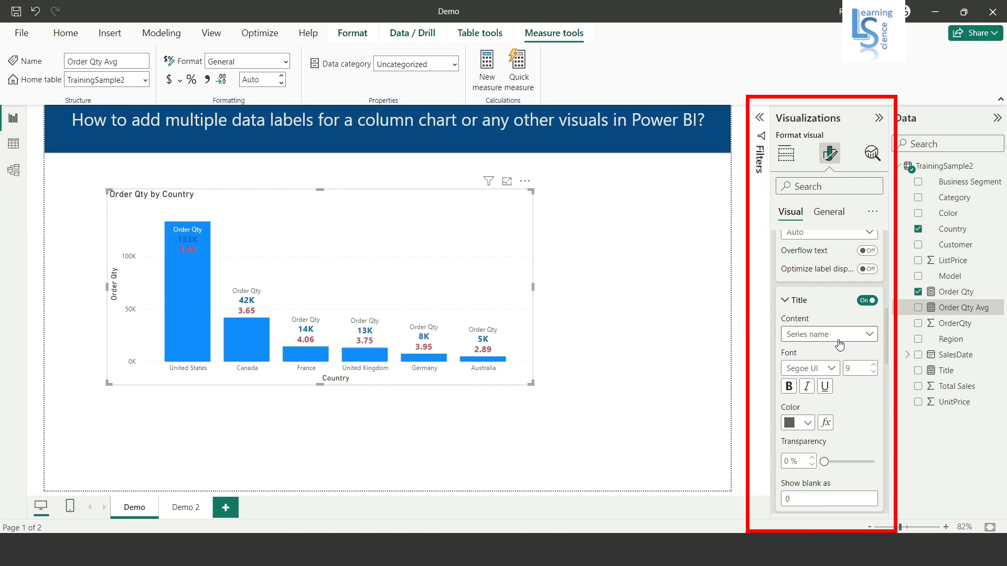
click(871, 336)
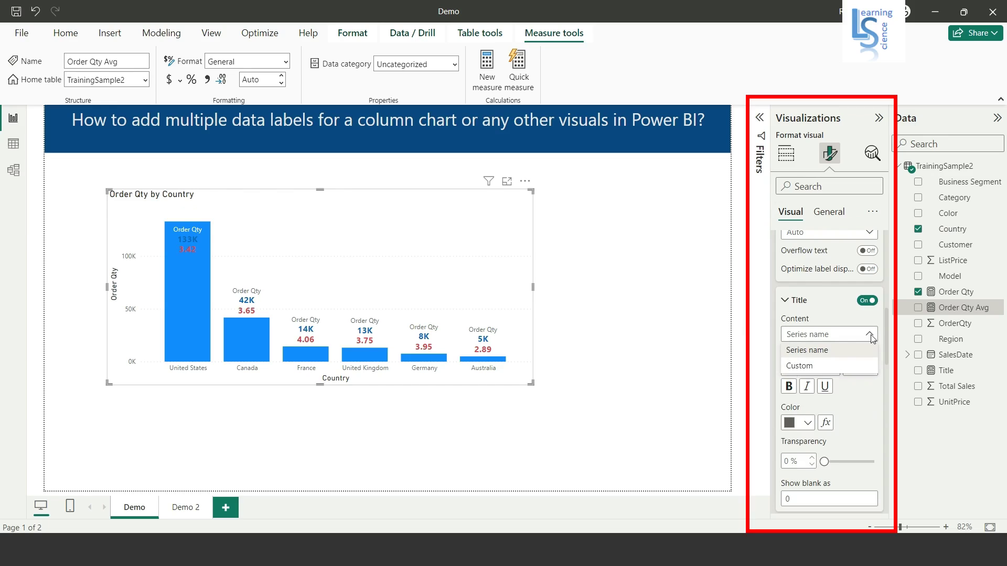
click(818, 349)
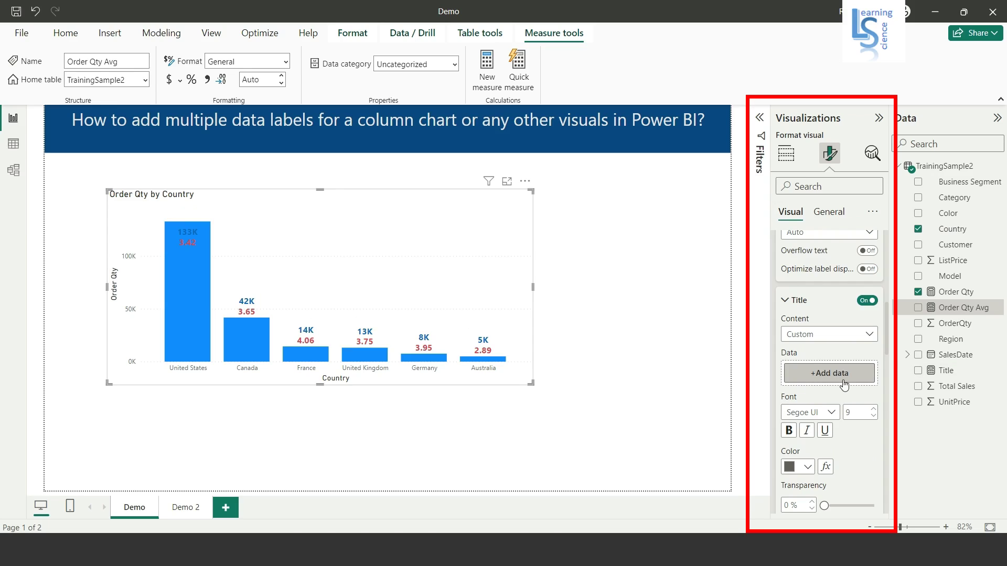
click(821, 336)
click(819, 352)
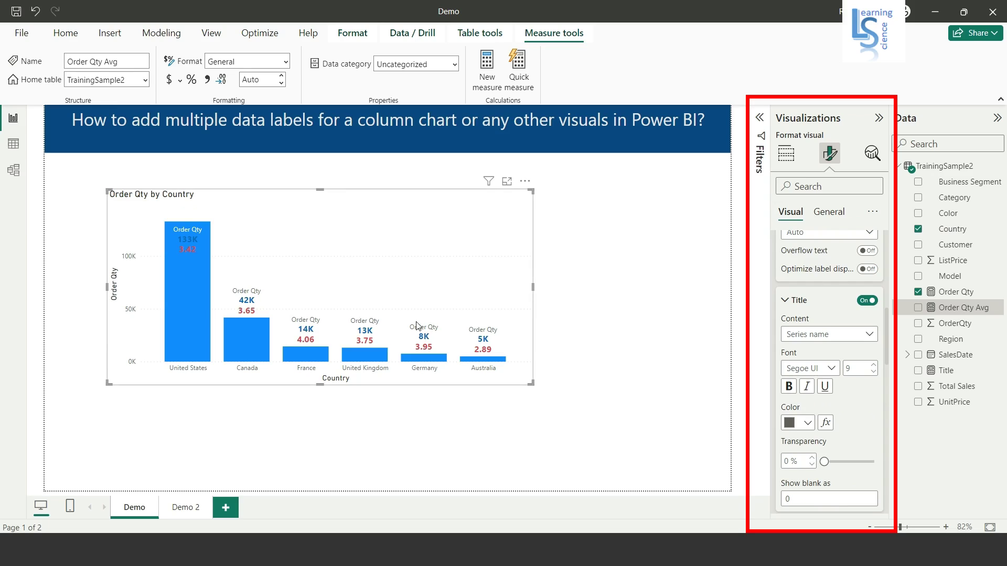
click(873, 367)
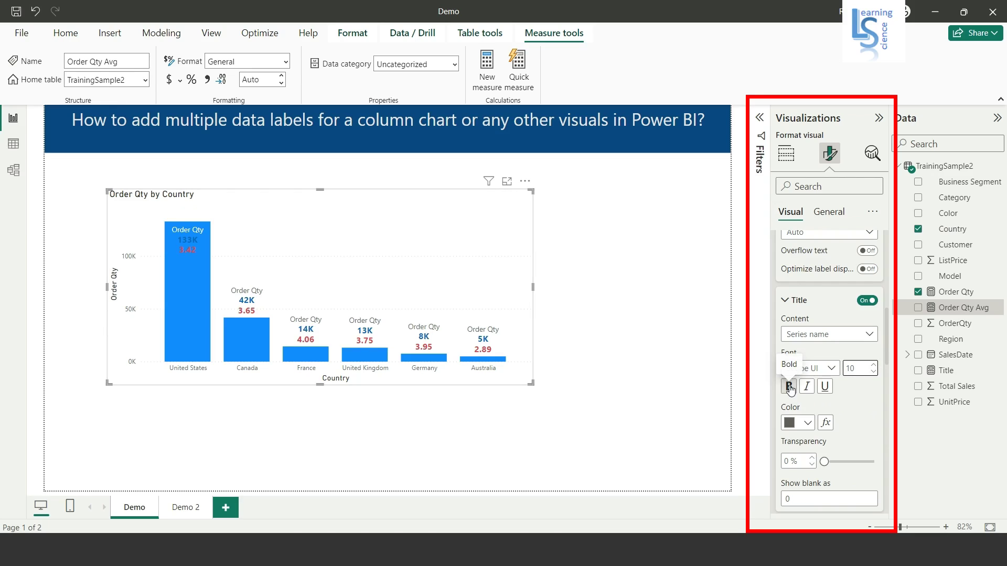
click(789, 387)
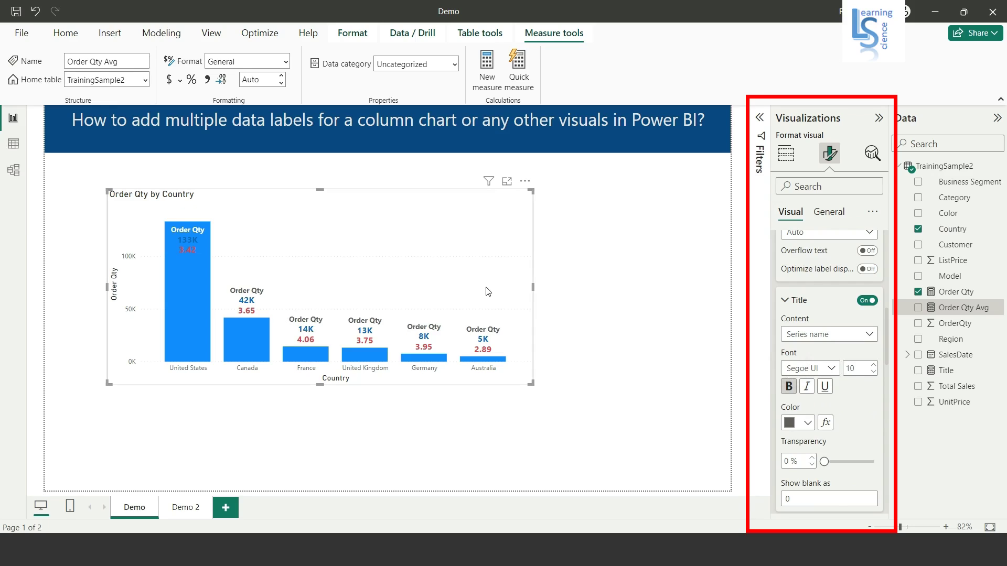
click(879, 117)
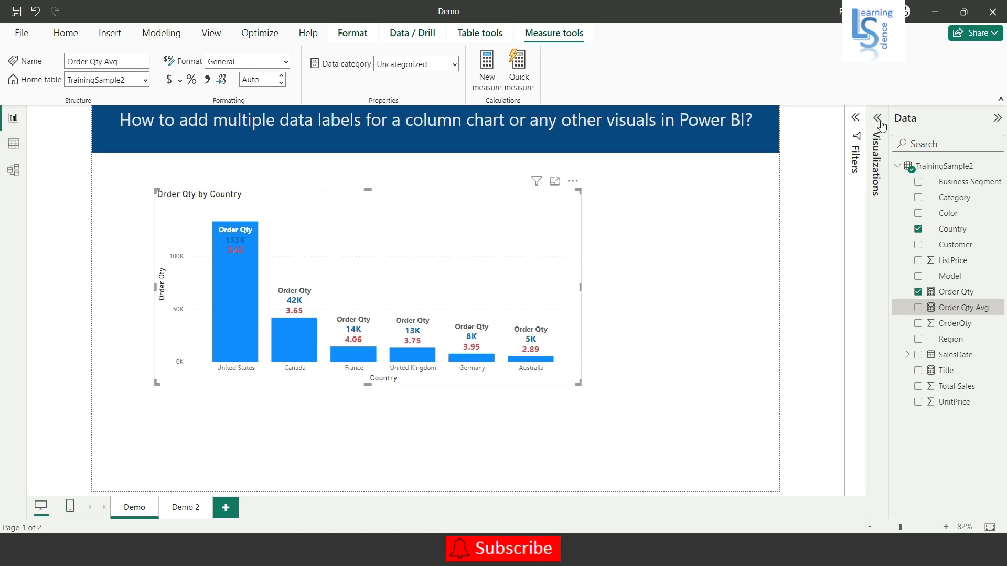
On the Demo 2 page, add a line chart and make it slightly taller
click(192, 509)
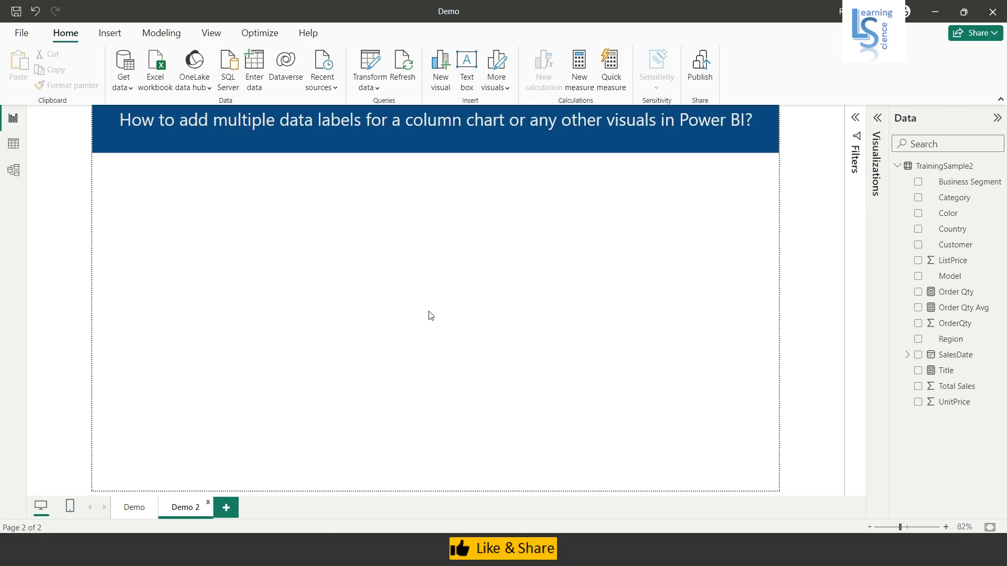
click(877, 119)
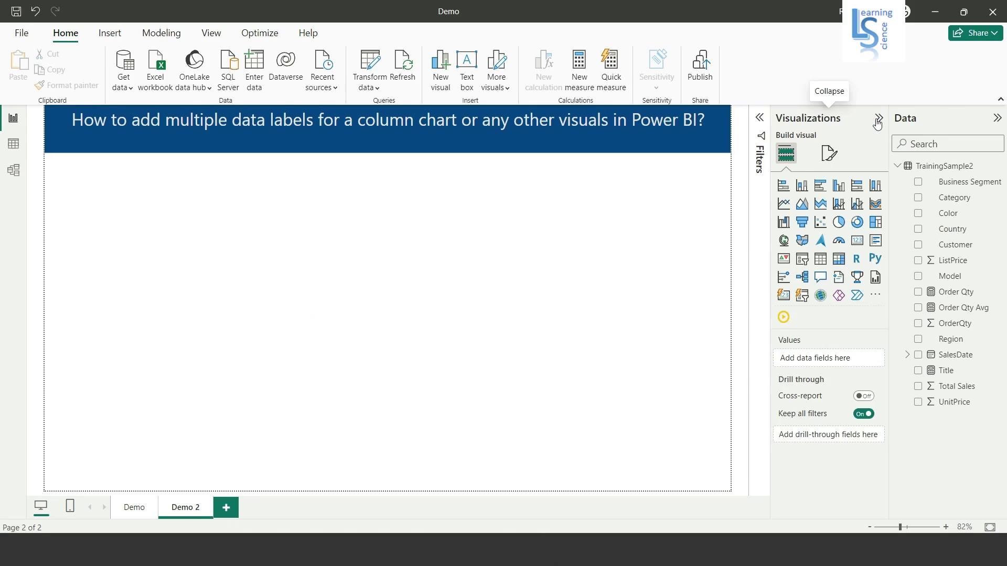
click(784, 206)
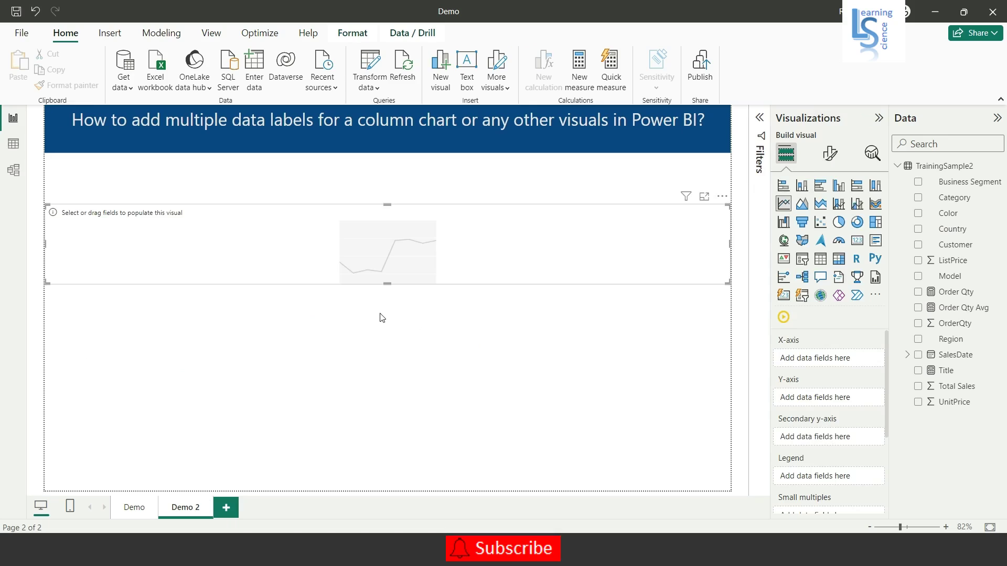
drag(379, 393, 385, 402)
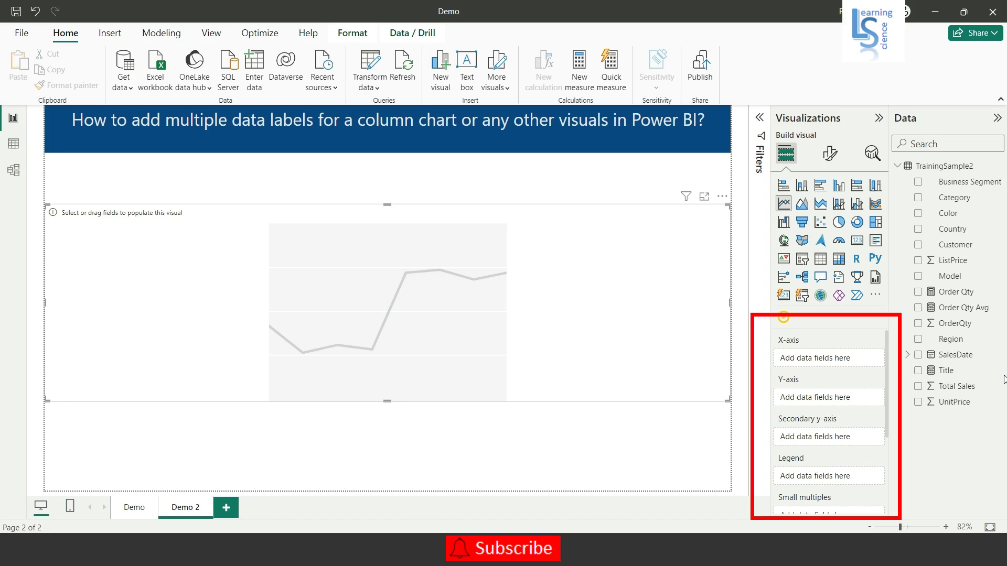
Plot Order Qty over SalesDate Year and Month, dropping Quarter and Day, expanded to months
drag(955, 355, 824, 360)
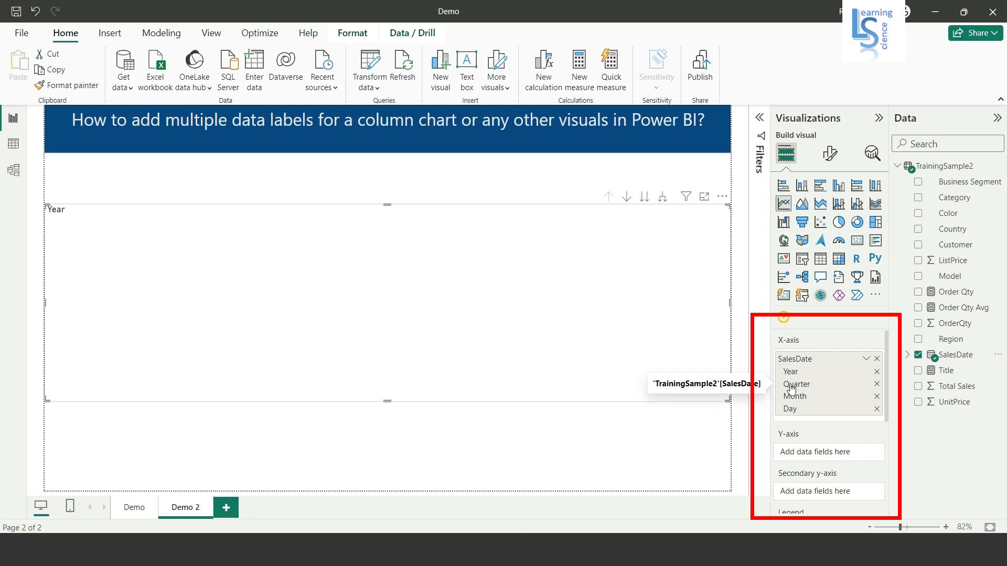
click(876, 384)
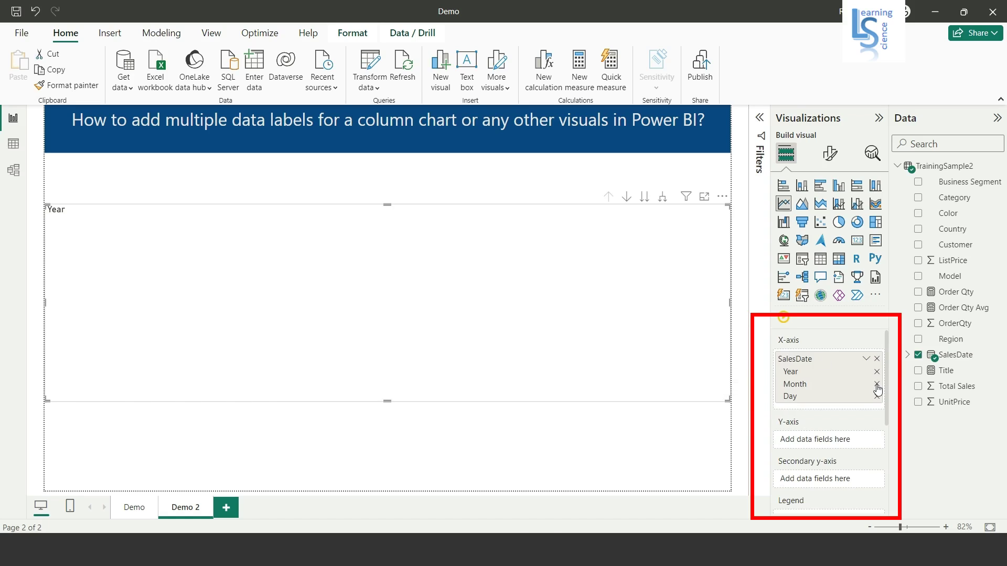
click(876, 397)
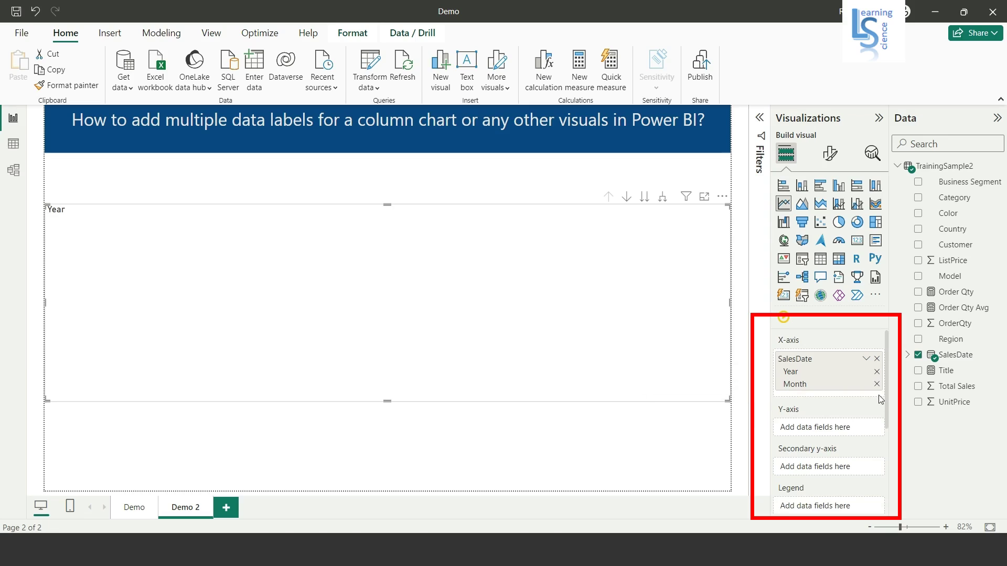
drag(970, 295, 830, 429)
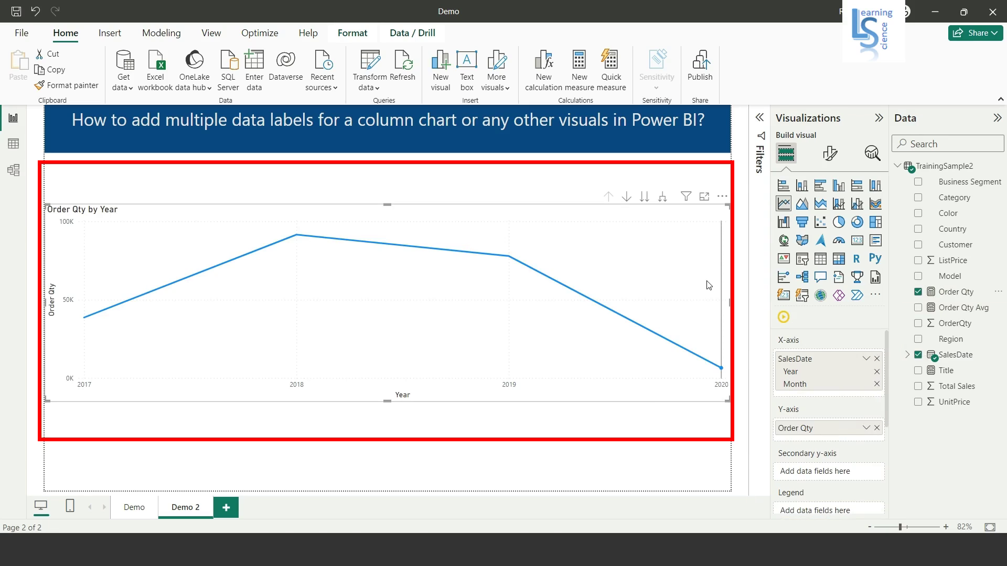
click(663, 198)
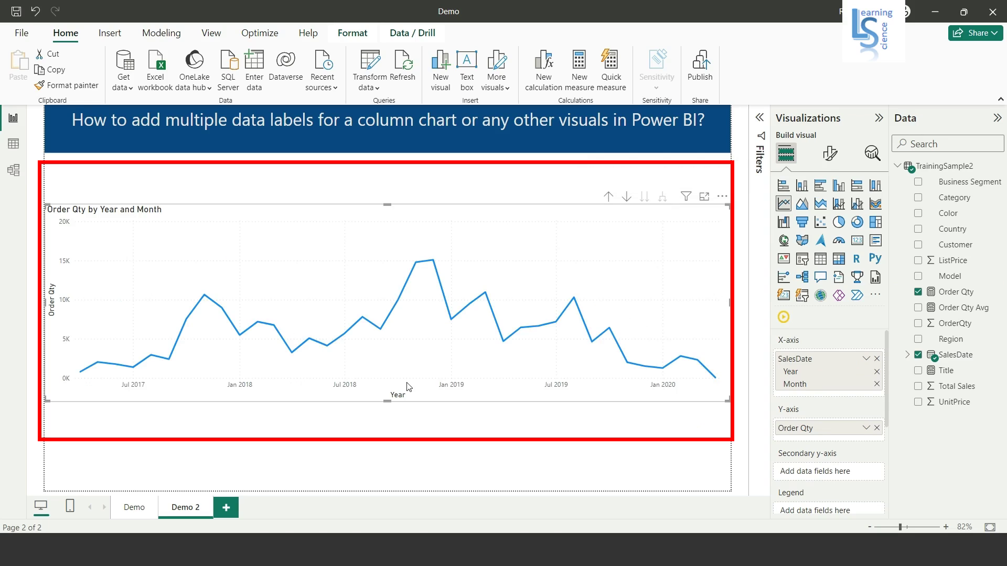
Turn on data labels for the line chart in Format visual
click(830, 154)
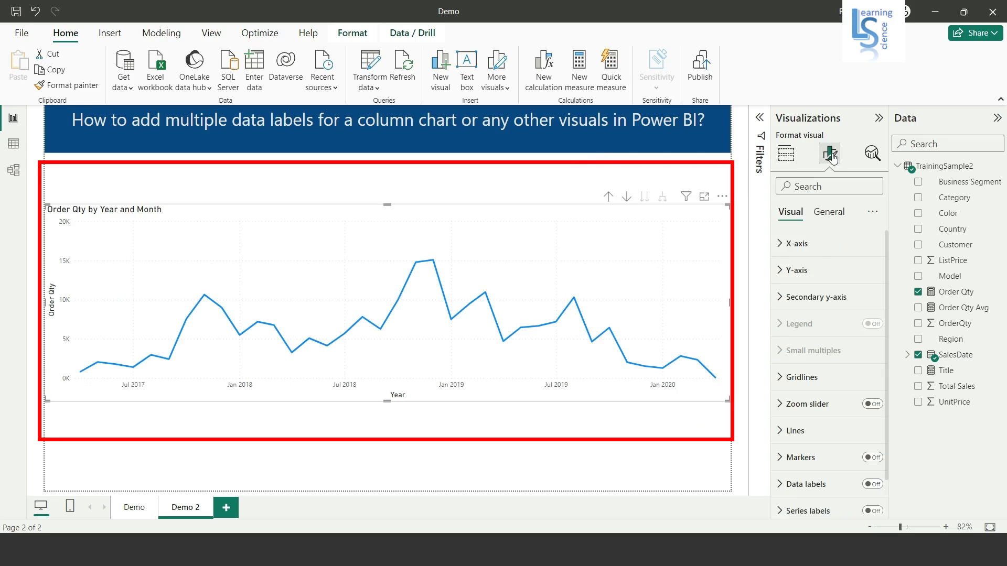
scroll(830, 333, down, 1)
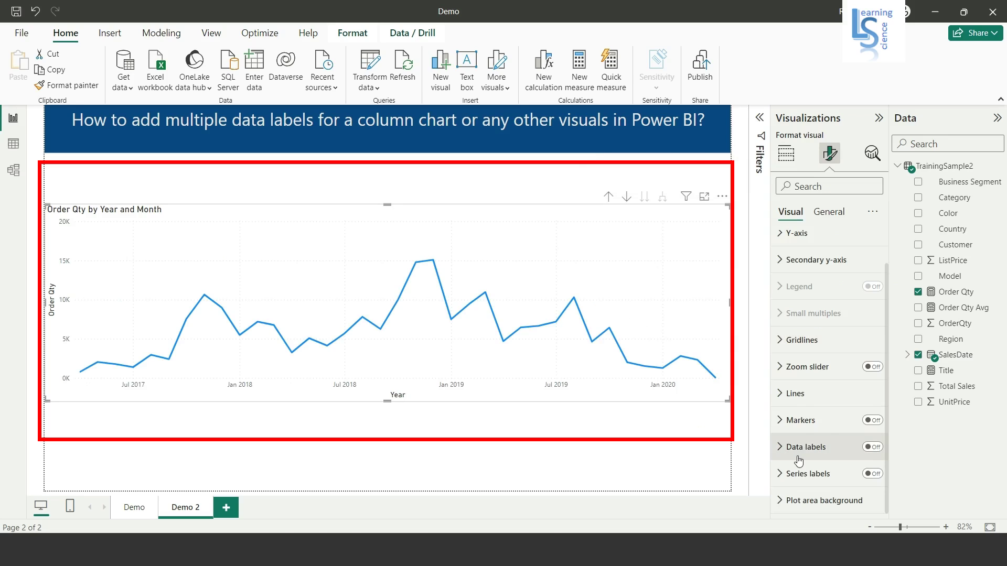
click(871, 447)
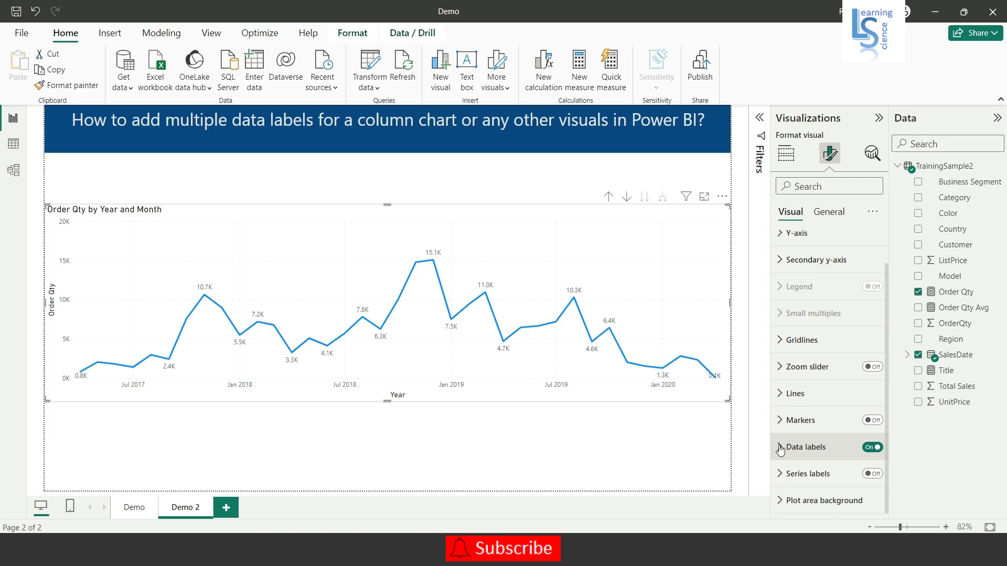
click(818, 447)
scroll(818, 402, down, 3)
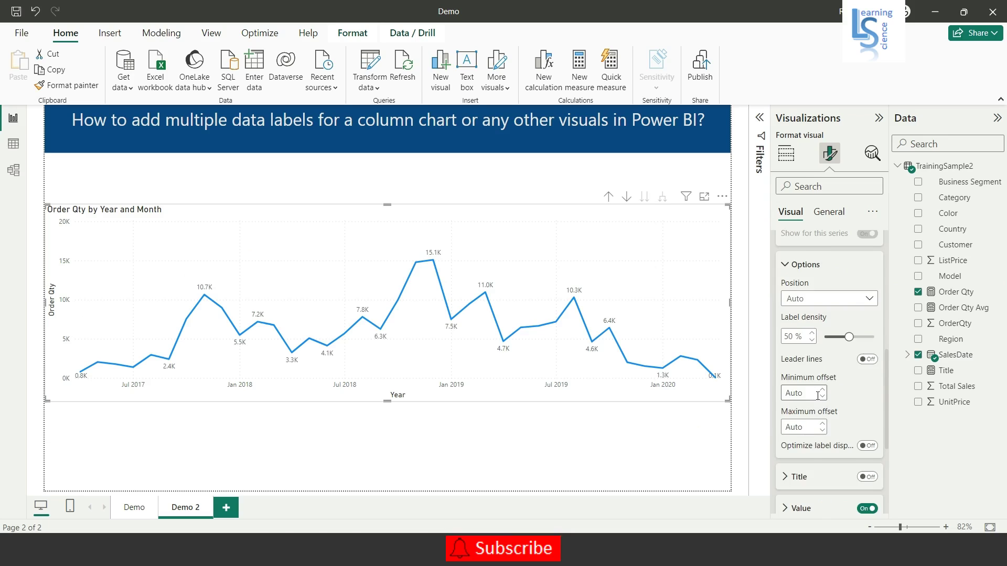
scroll(817, 397, down, 3)
Make the Order Qty value labels font size 12, blue and bold
click(817, 393)
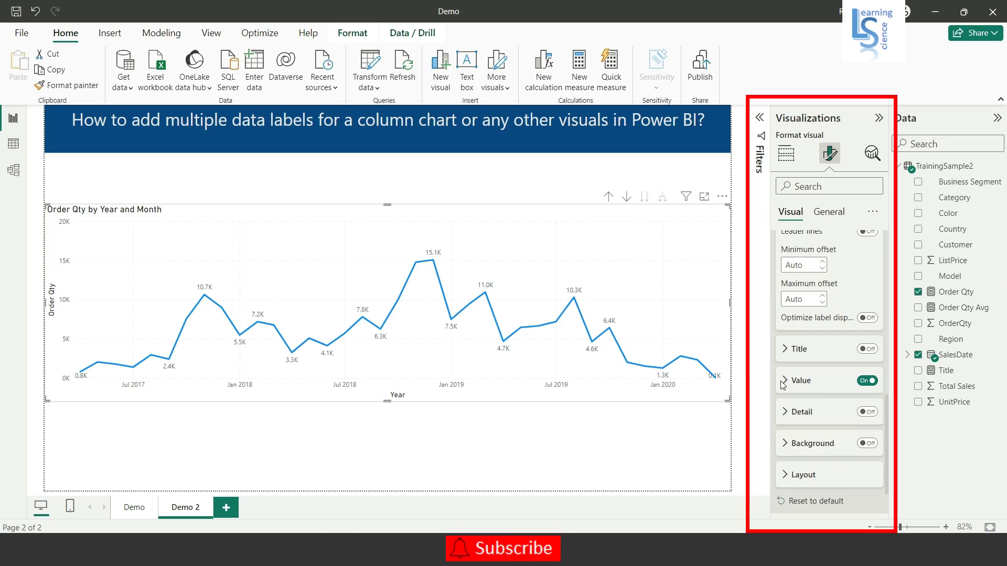
scroll(819, 402, down, 3)
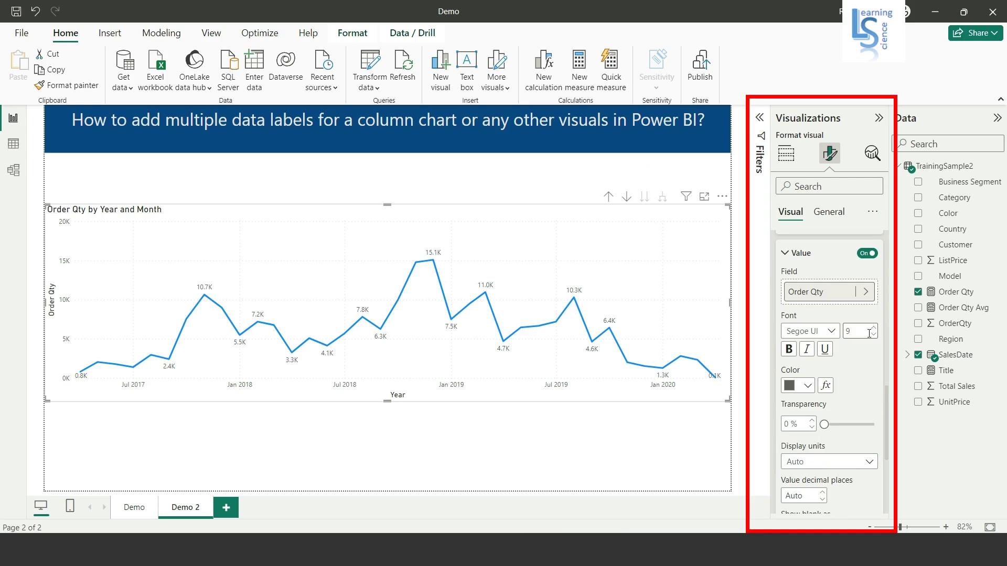
click(873, 327)
click(873, 327)
click(873, 327)
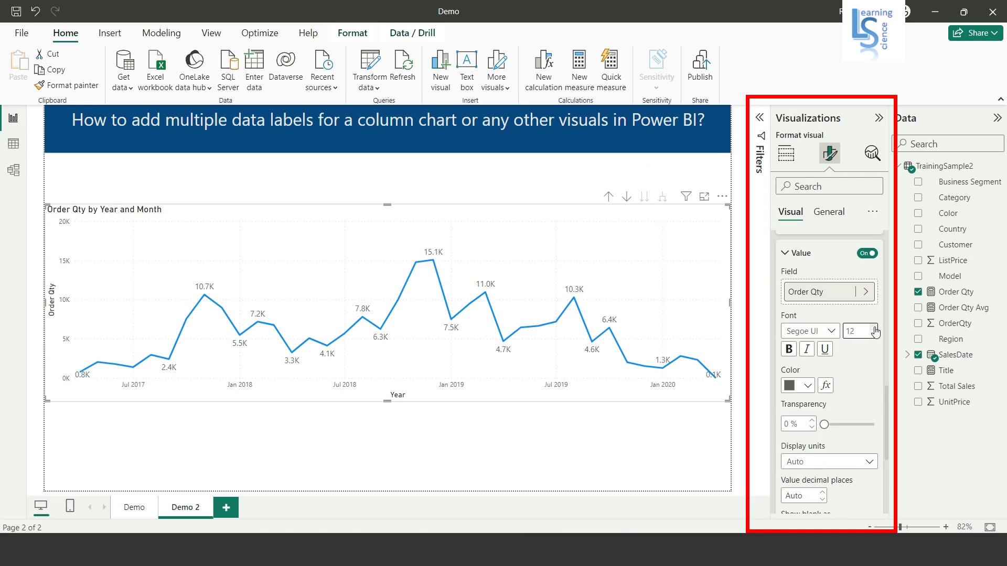
click(808, 386)
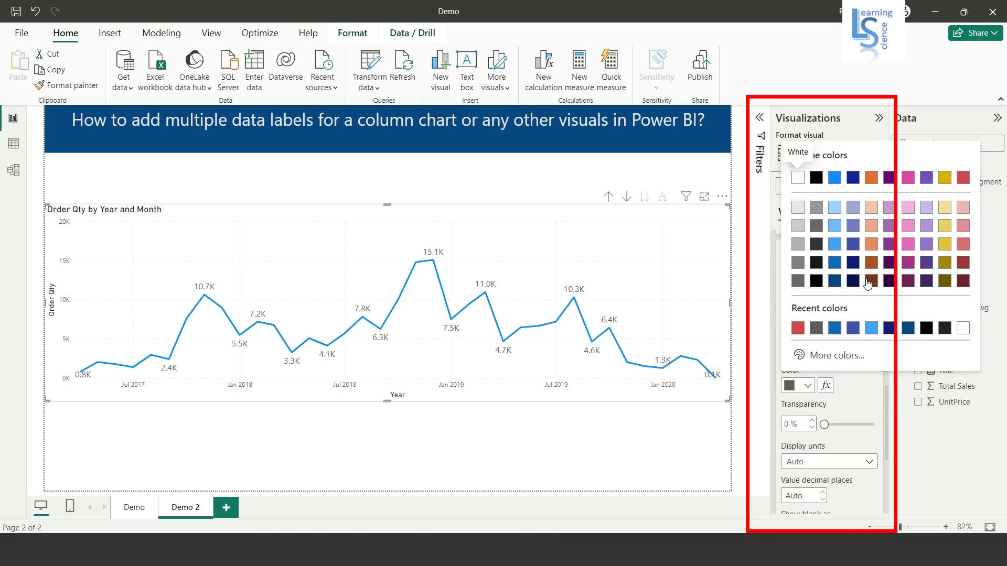
click(852, 244)
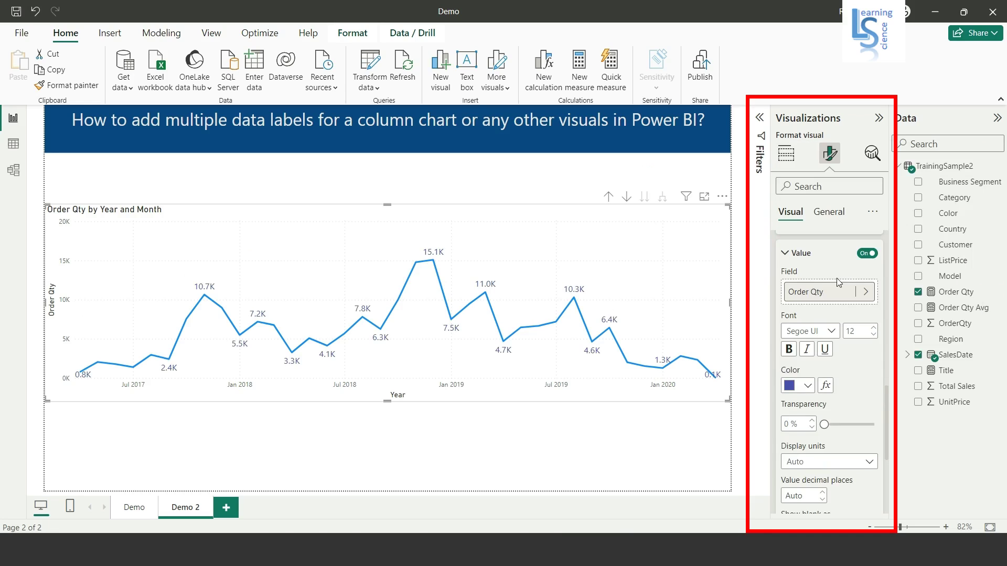
click(789, 350)
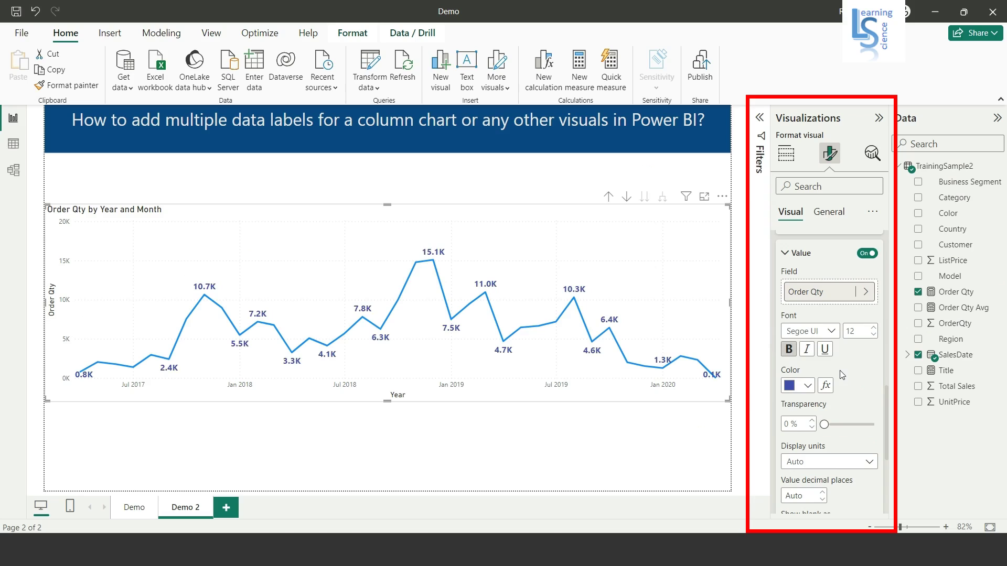
scroll(842, 374, down, 1)
scroll(841, 374, down, 3)
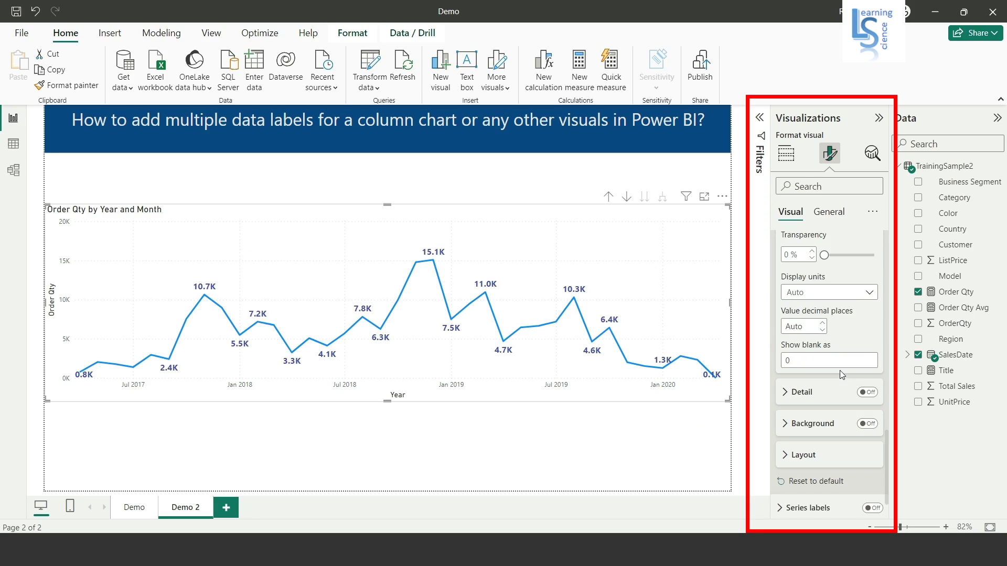
scroll(839, 373, down, 1)
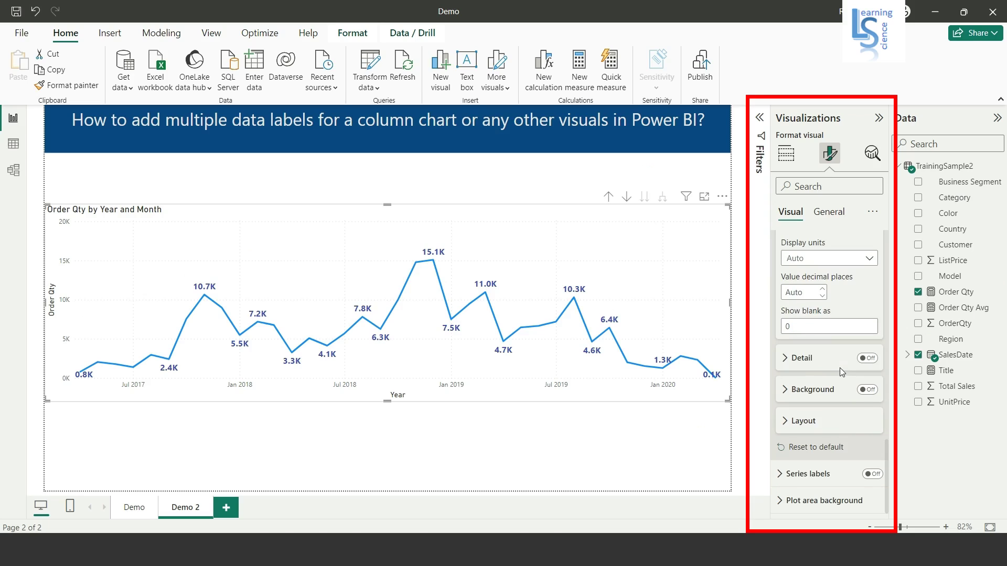
Turn on detail labels and add Order Qty Avg as their data field
click(868, 359)
click(785, 360)
click(828, 402)
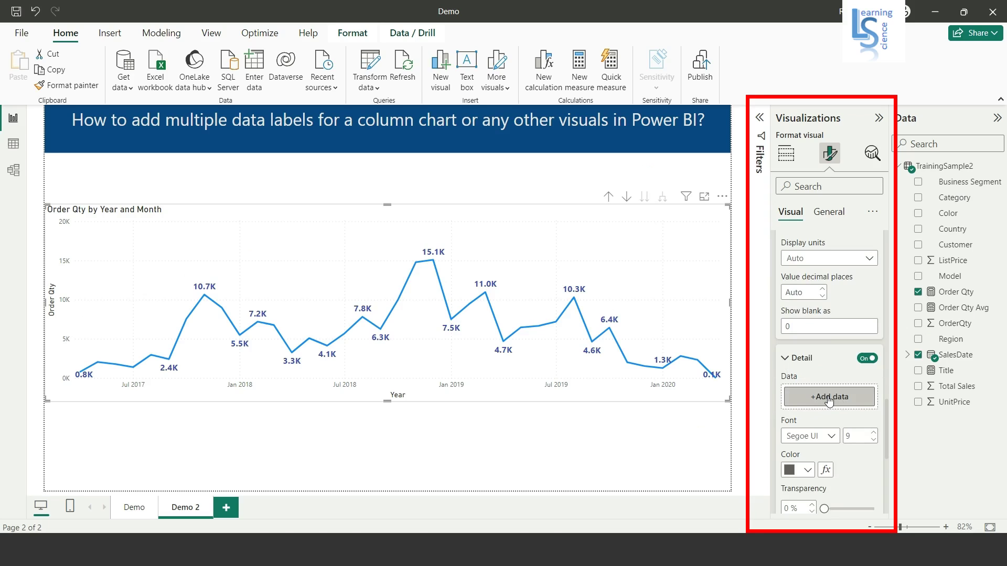
drag(956, 313, 840, 400)
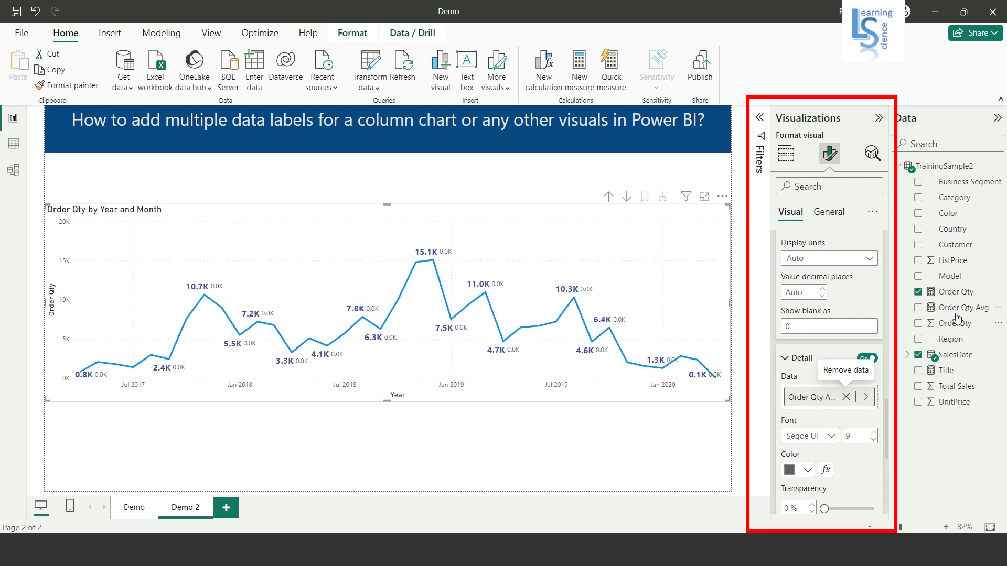
scroll(860, 409, down, 1)
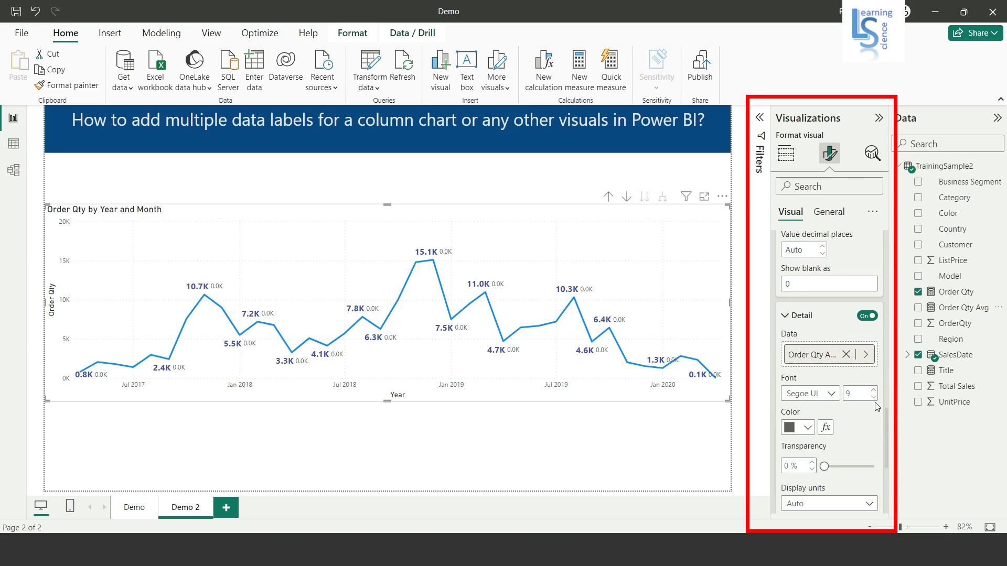
Set the detail labels to font size 12 in red
click(874, 390)
click(874, 391)
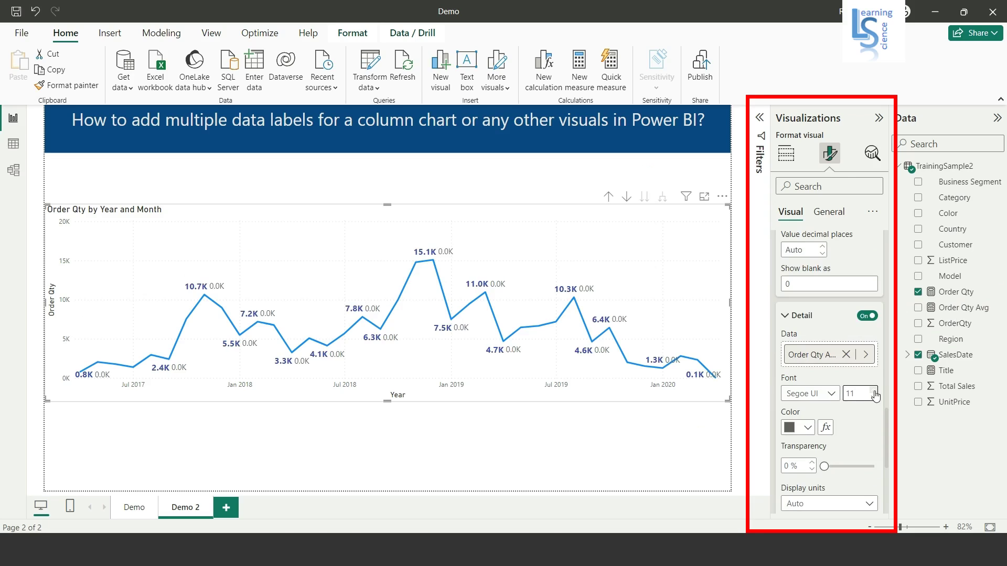
click(874, 390)
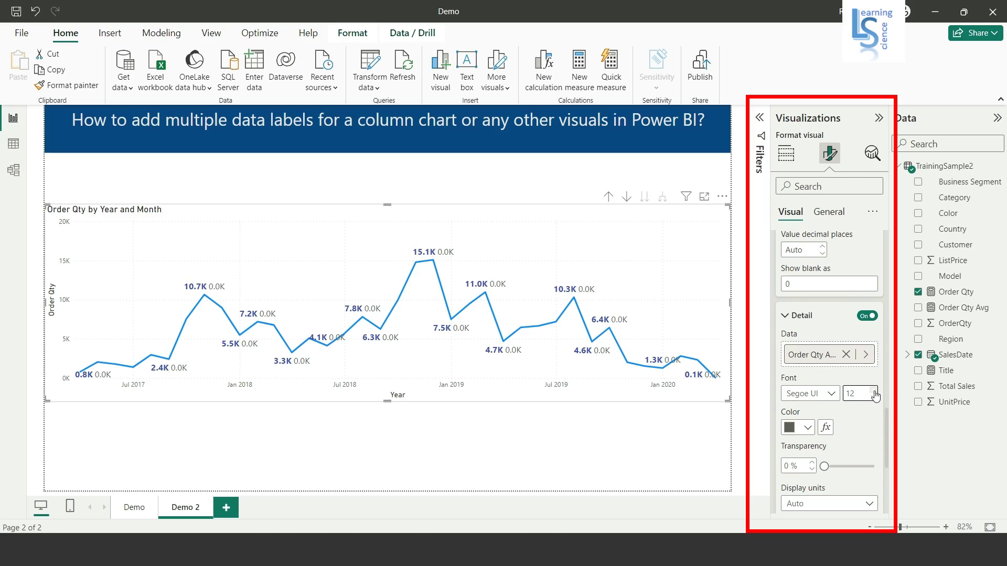
click(808, 429)
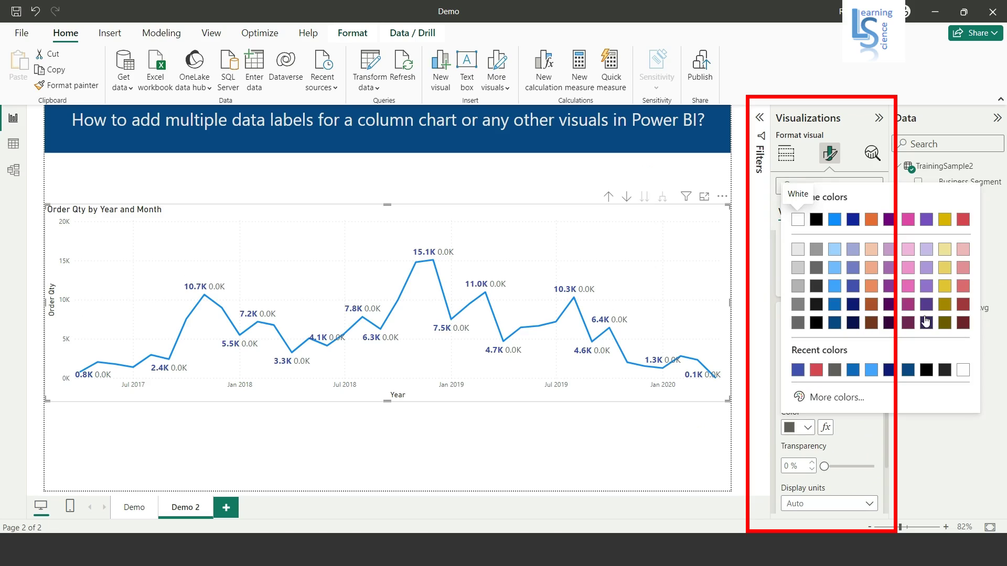
click(945, 287)
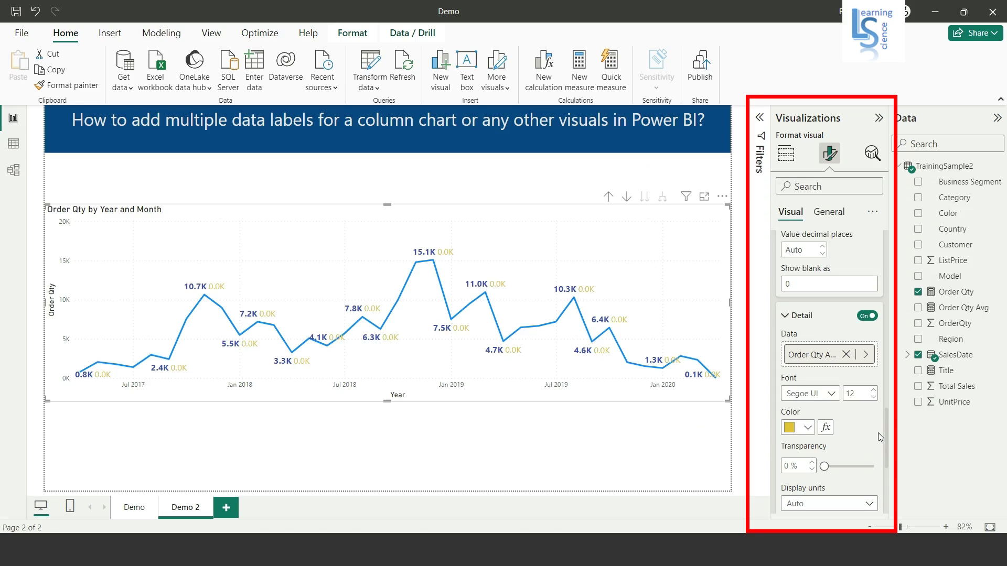
click(808, 428)
click(963, 220)
scroll(845, 429, down, 3)
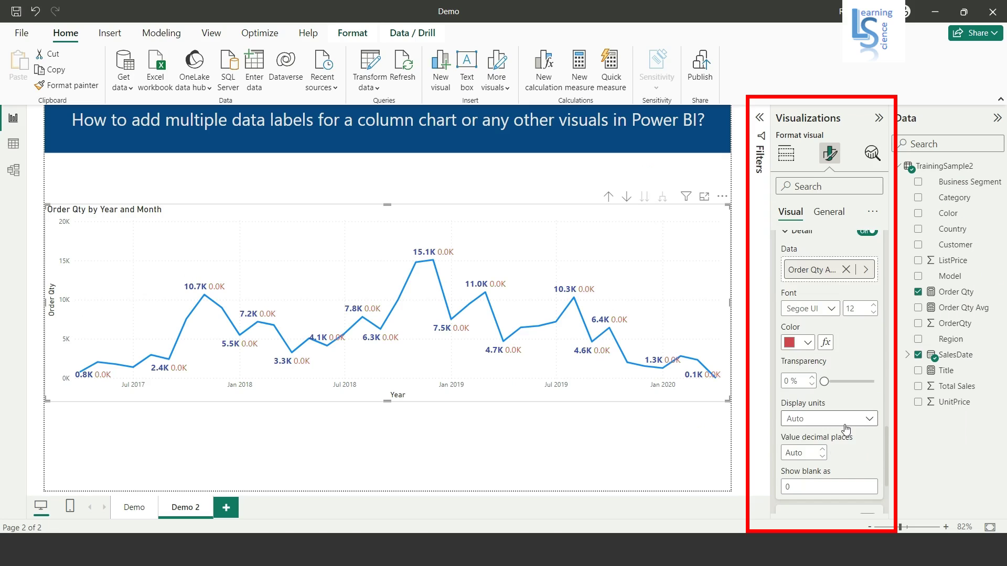
scroll(846, 429, down, 2)
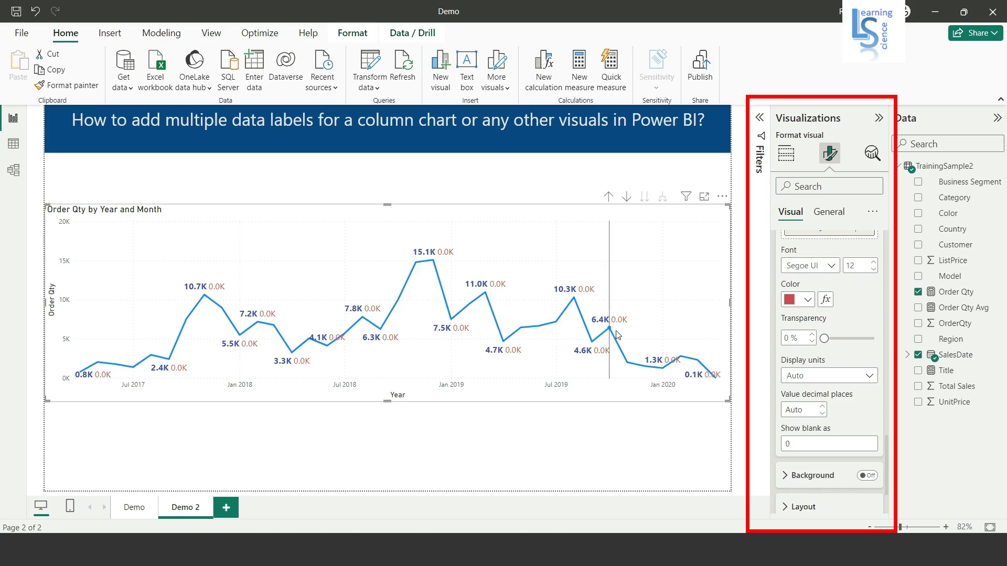
Set the detail labels' display units to None with 2 decimal places
mouse_move(621, 328)
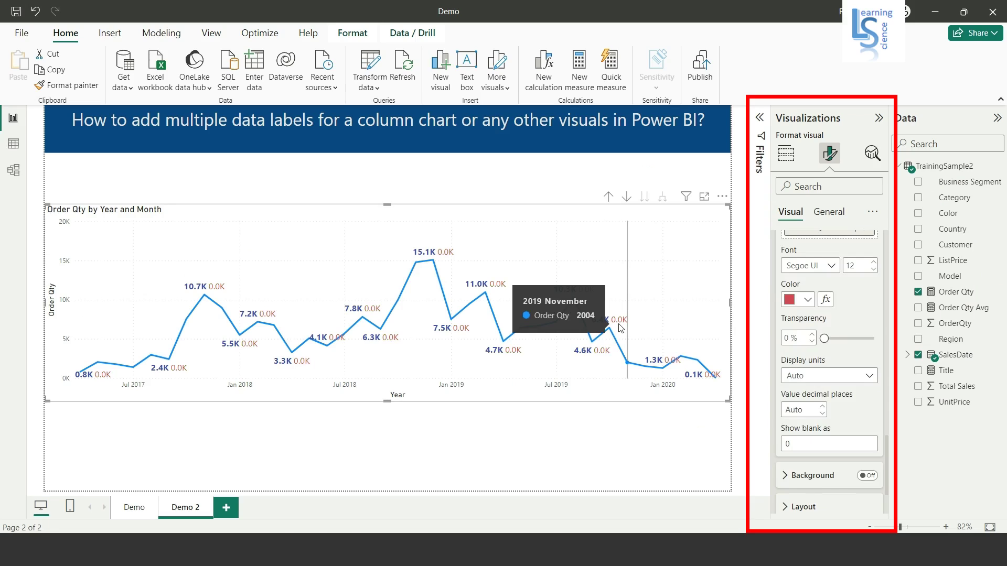
click(808, 376)
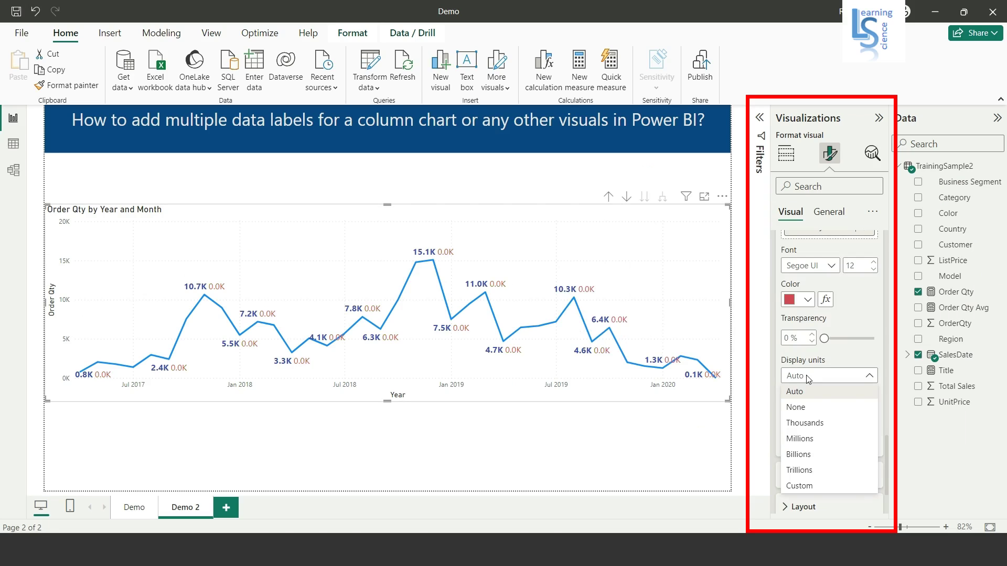
click(799, 410)
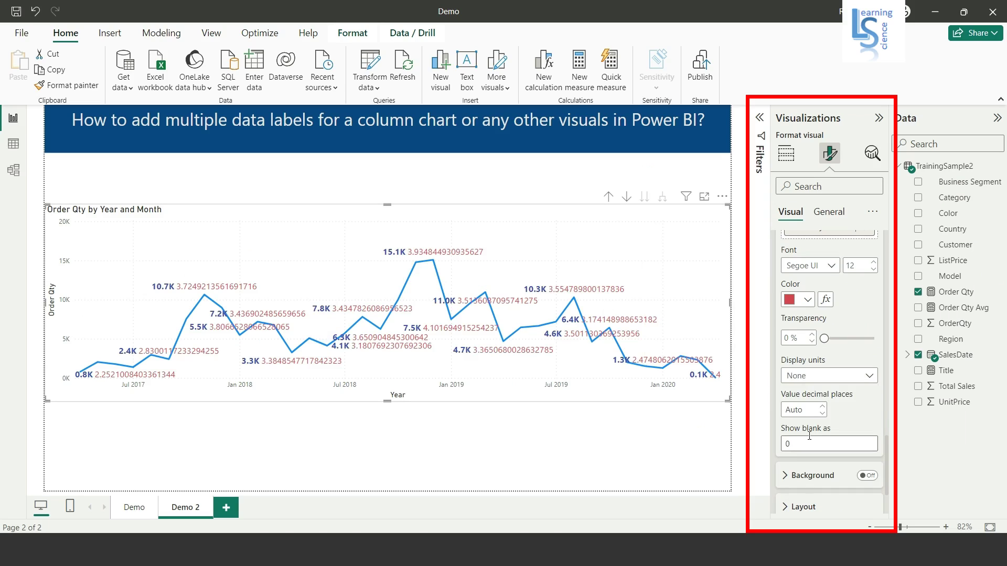
click(808, 409)
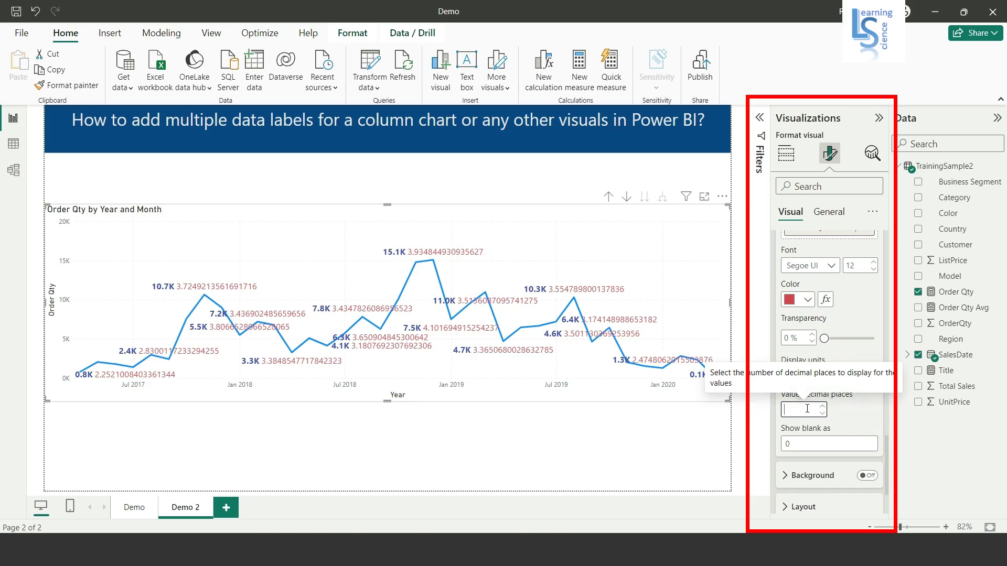
text(2)
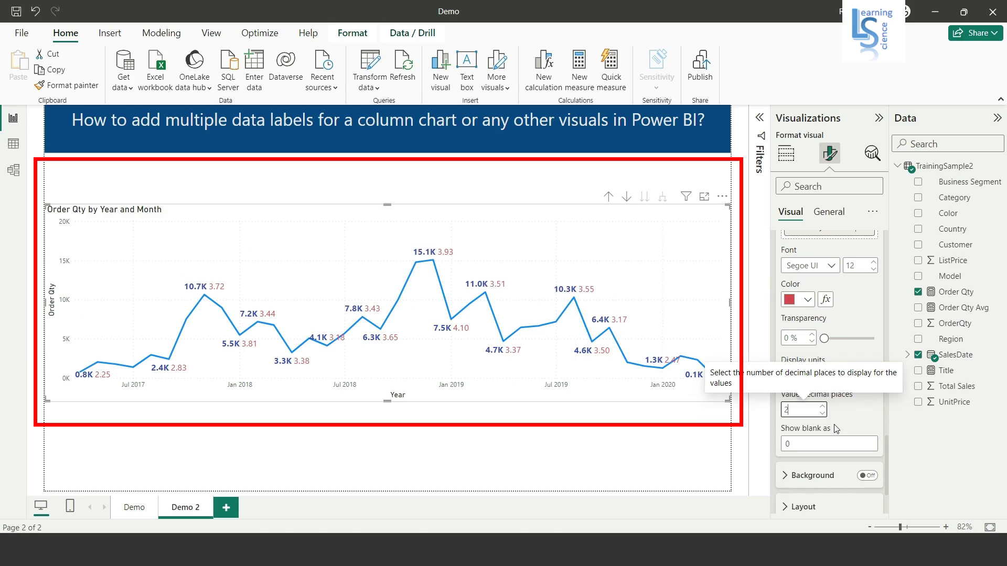
scroll(836, 429, up, 5)
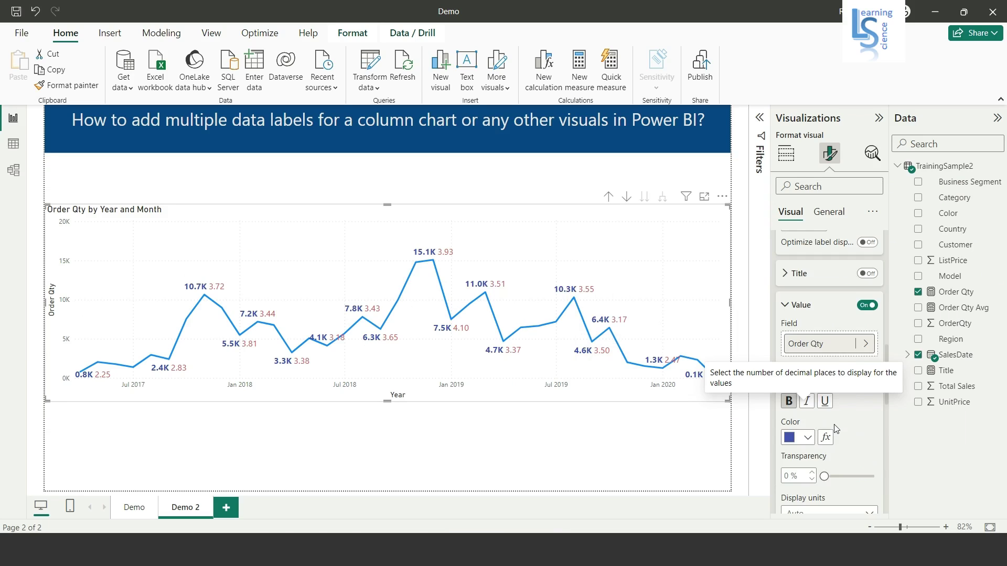
Switch on the data label Title to show the Order Qty series name
click(868, 274)
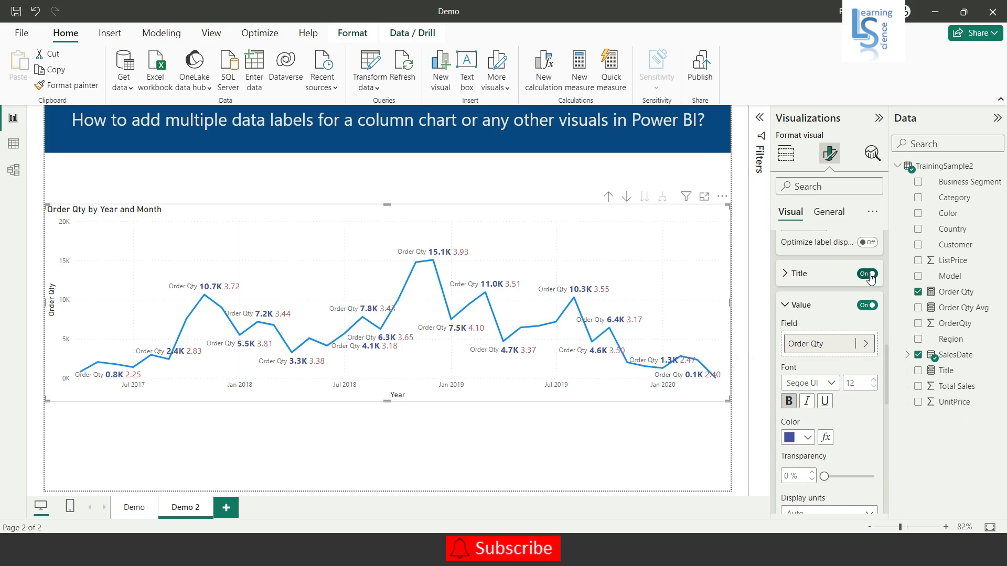